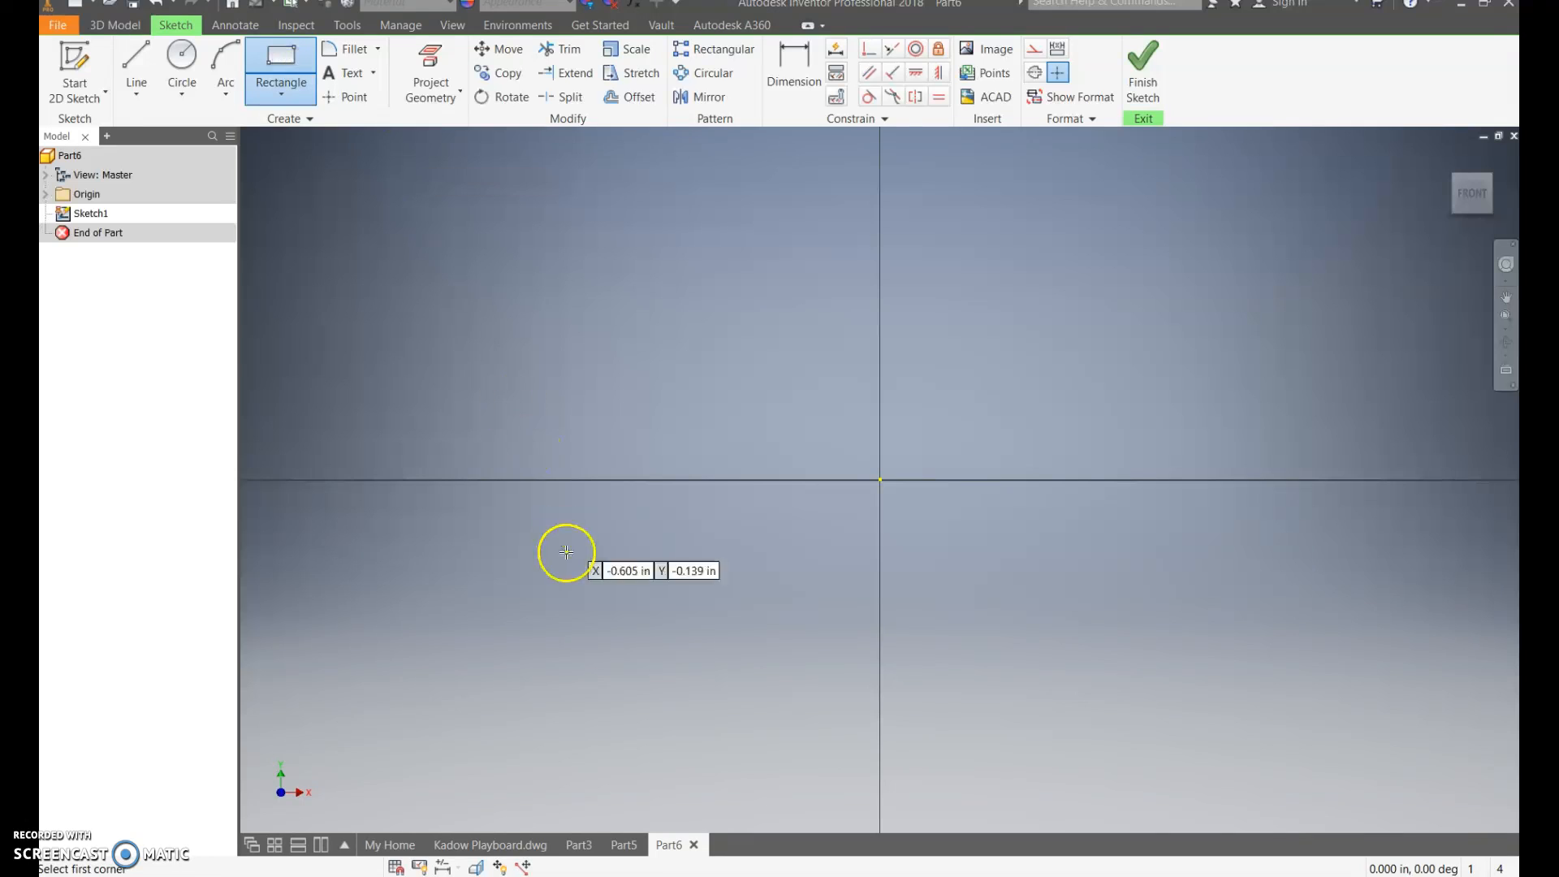
- Sketch a two-point rectangle about 1.18 in wide enclosing the origin
left_click(517, 285)
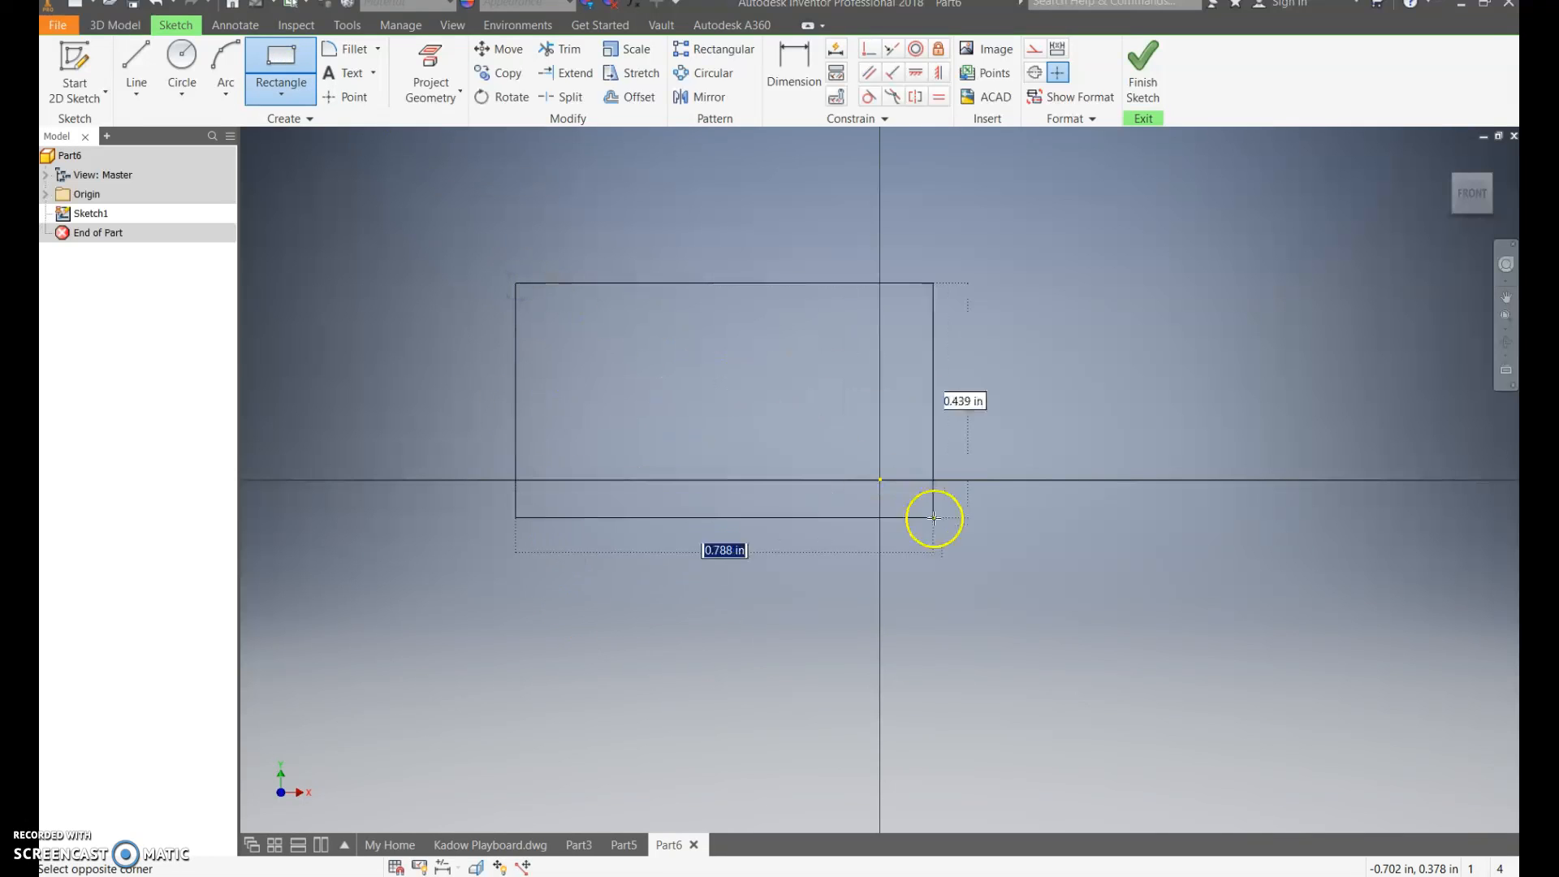
left_click(1128, 624)
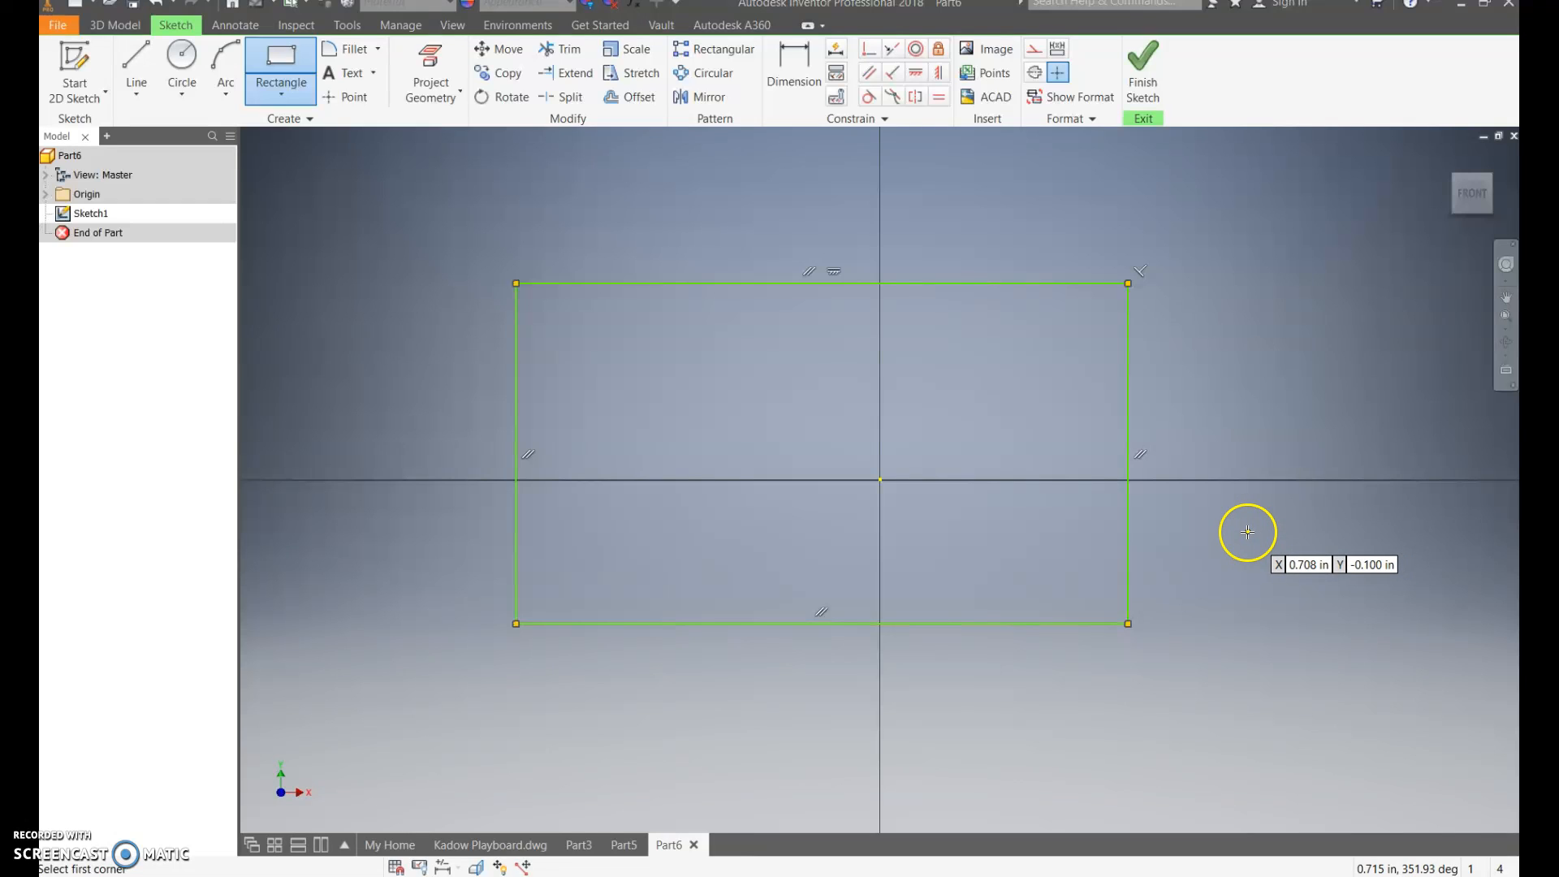
key("Escape")
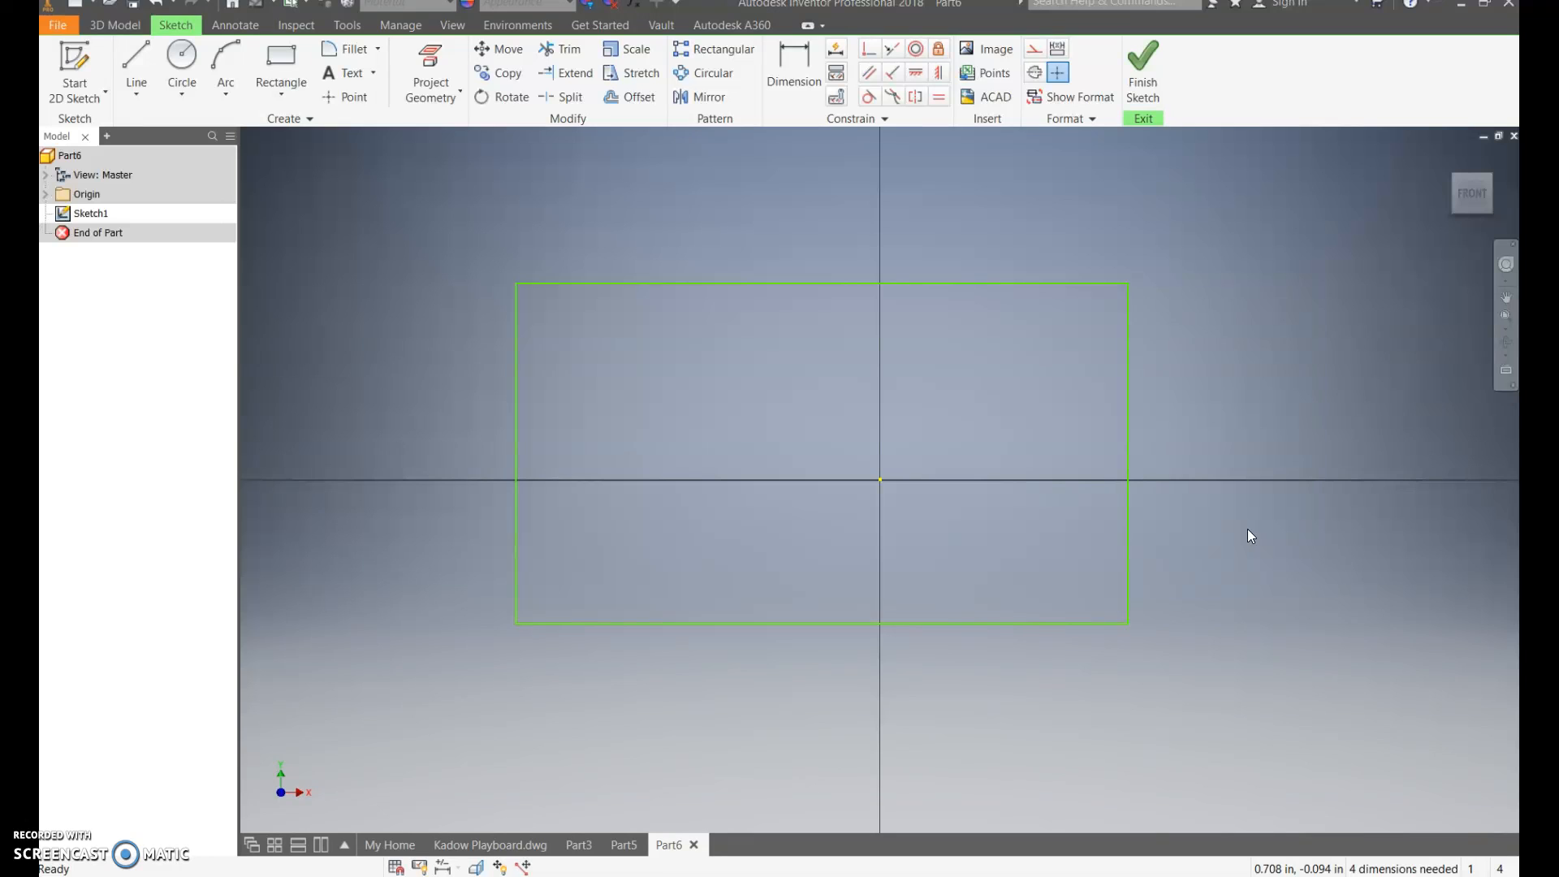
- Dimension the rectangle's top edge and set its length to 2 in
left_click(787, 82)
left_click(814, 416)
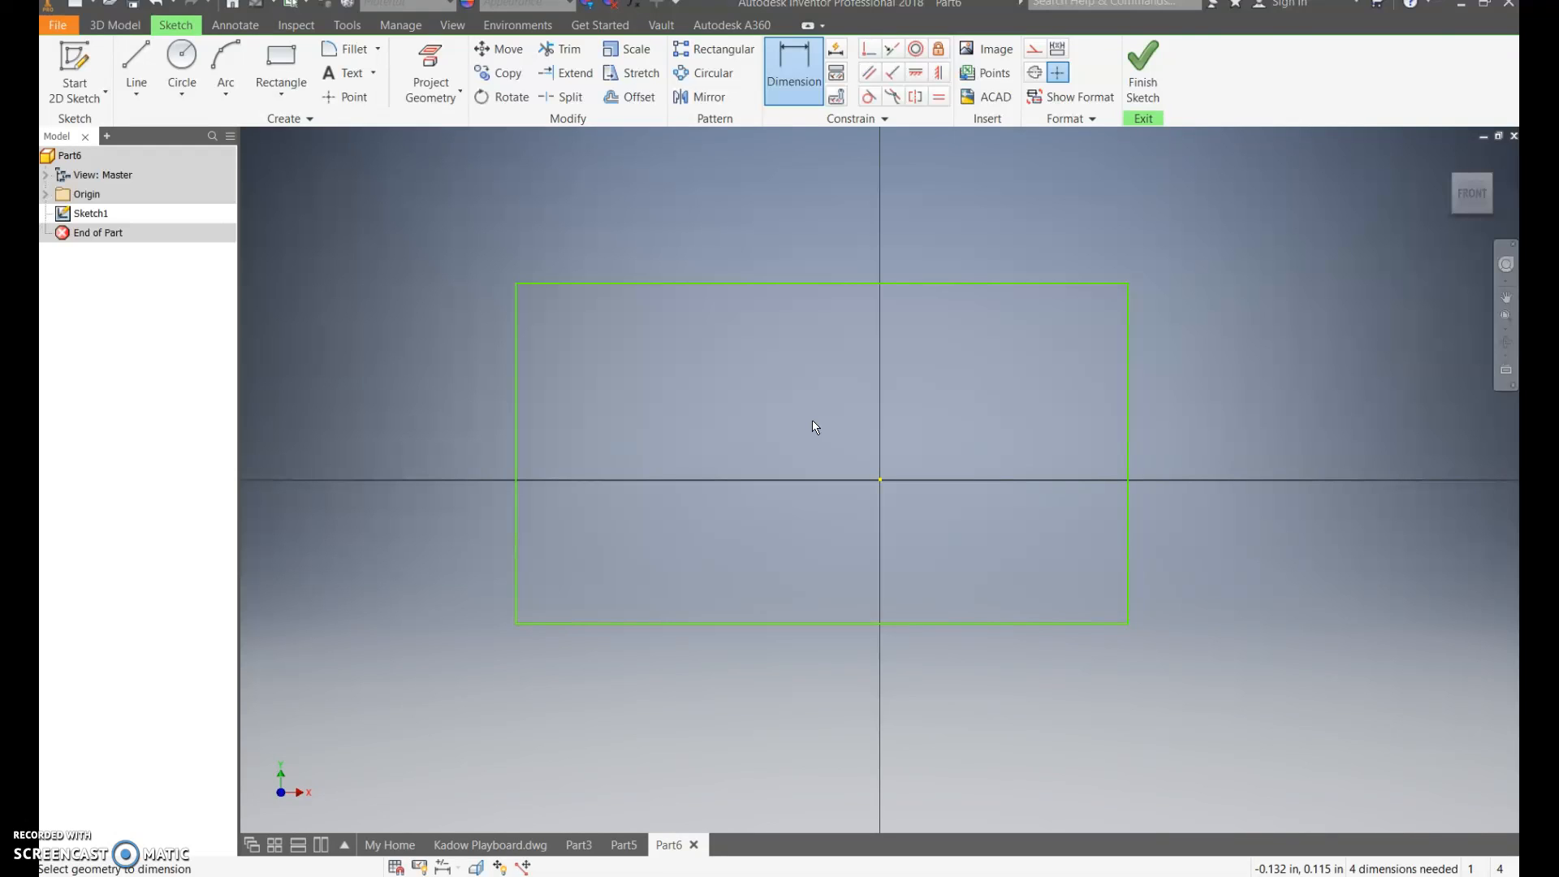
scroll(812, 420, "up", 3)
scroll(825, 346, "down", 4)
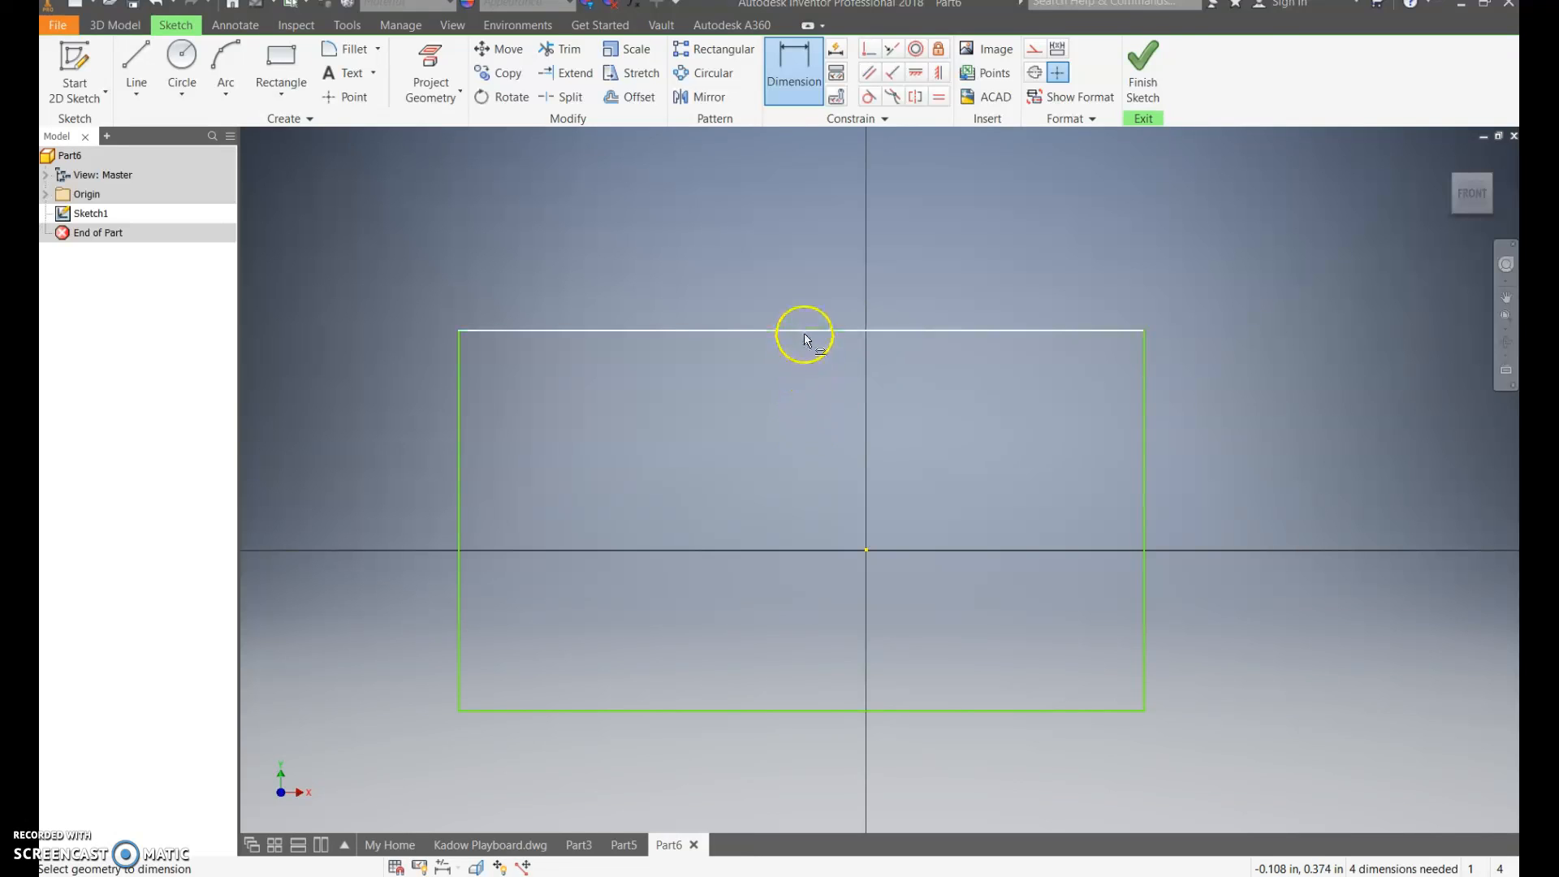
left_click(805, 331)
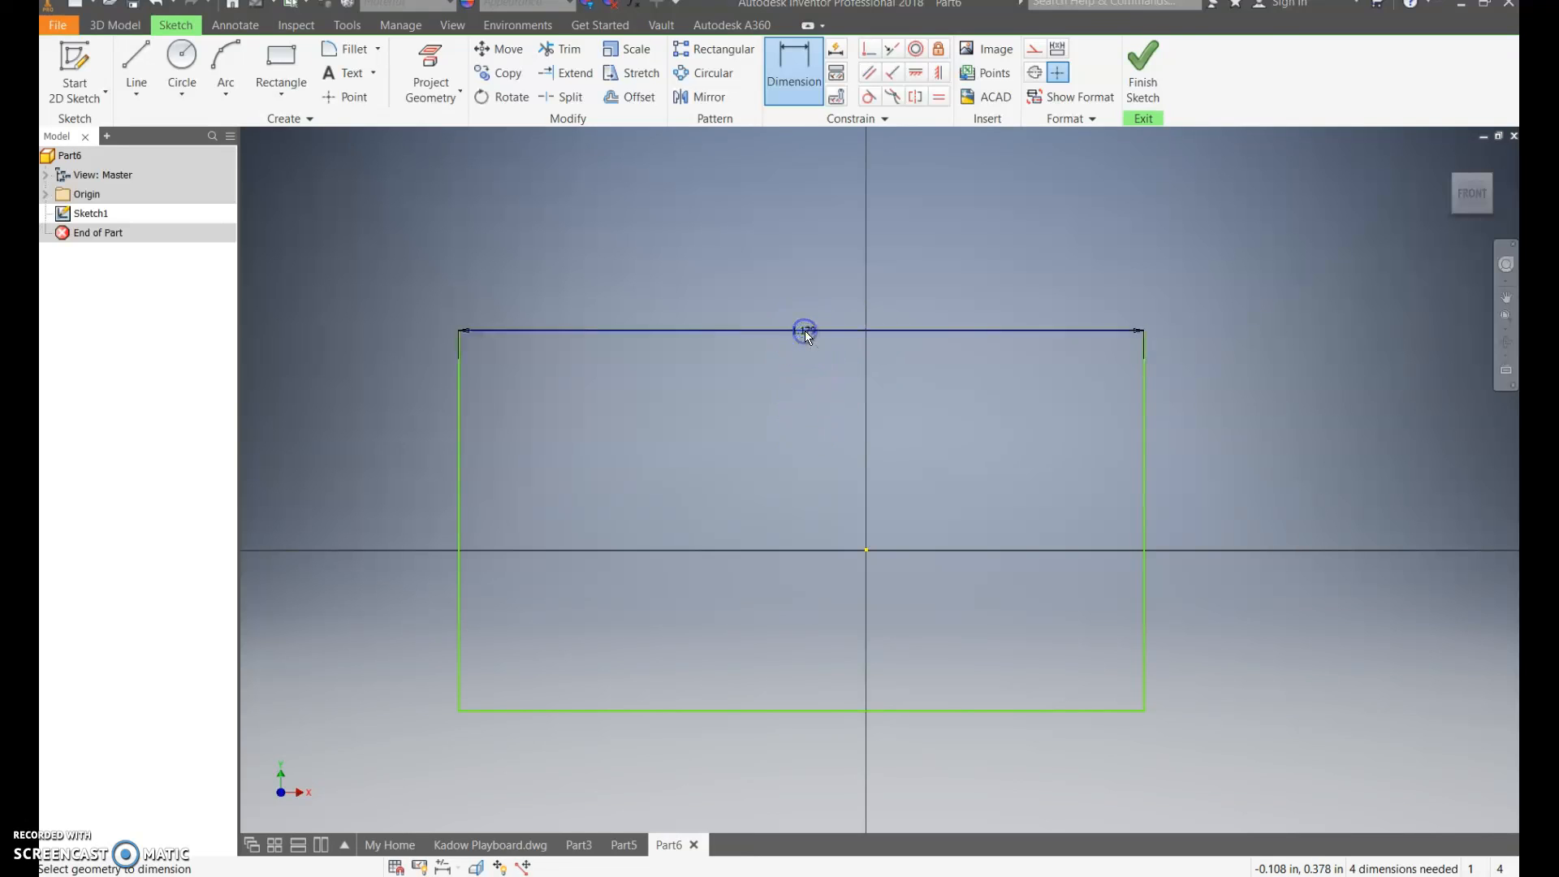
left_click(806, 328)
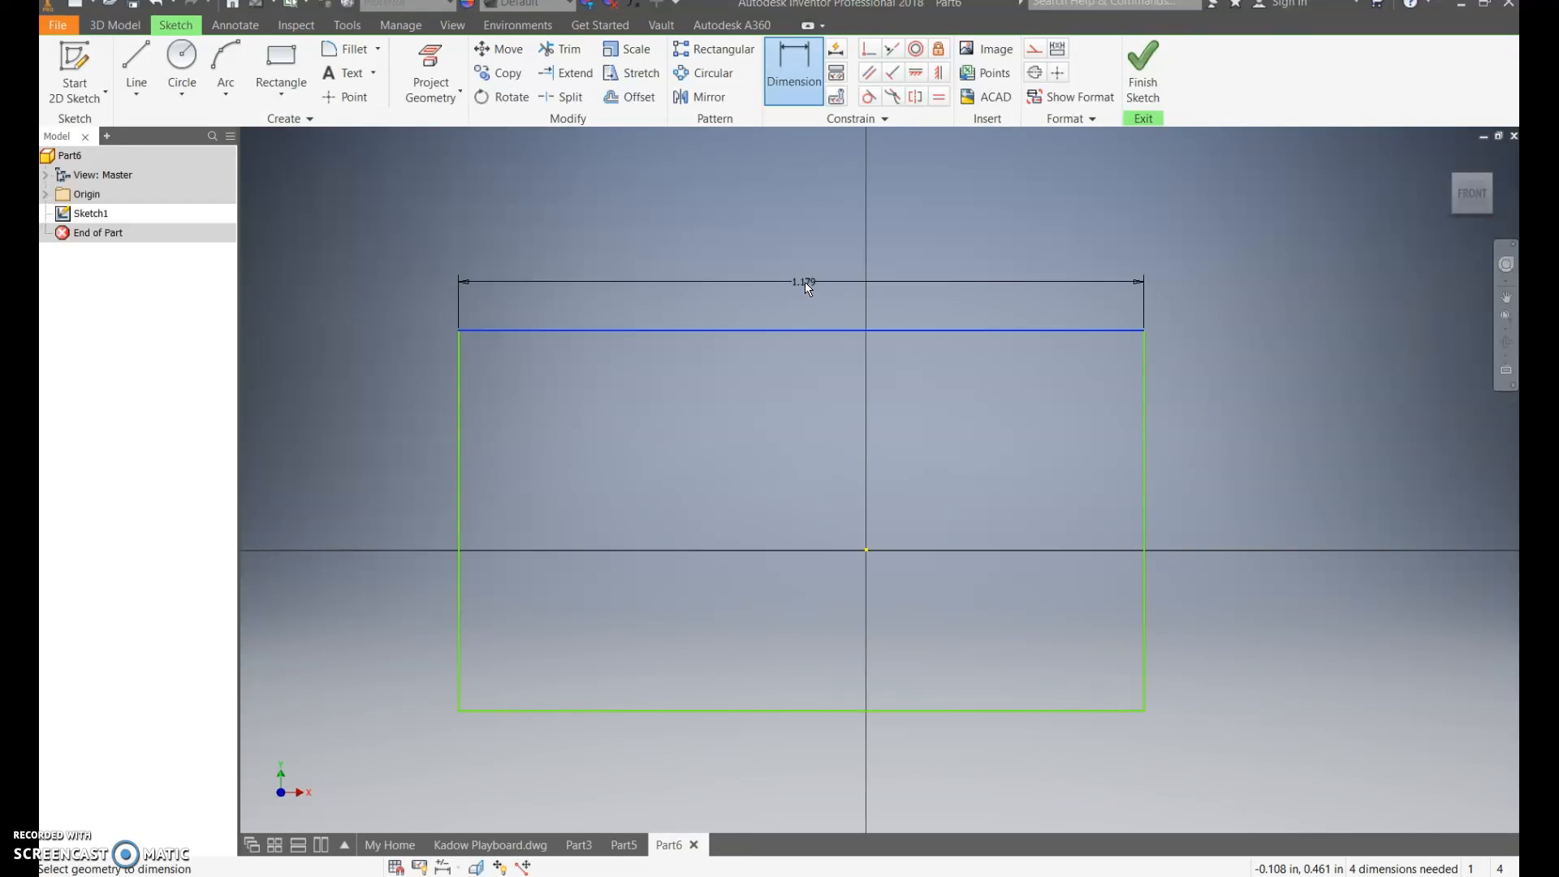
left_click(805, 281)
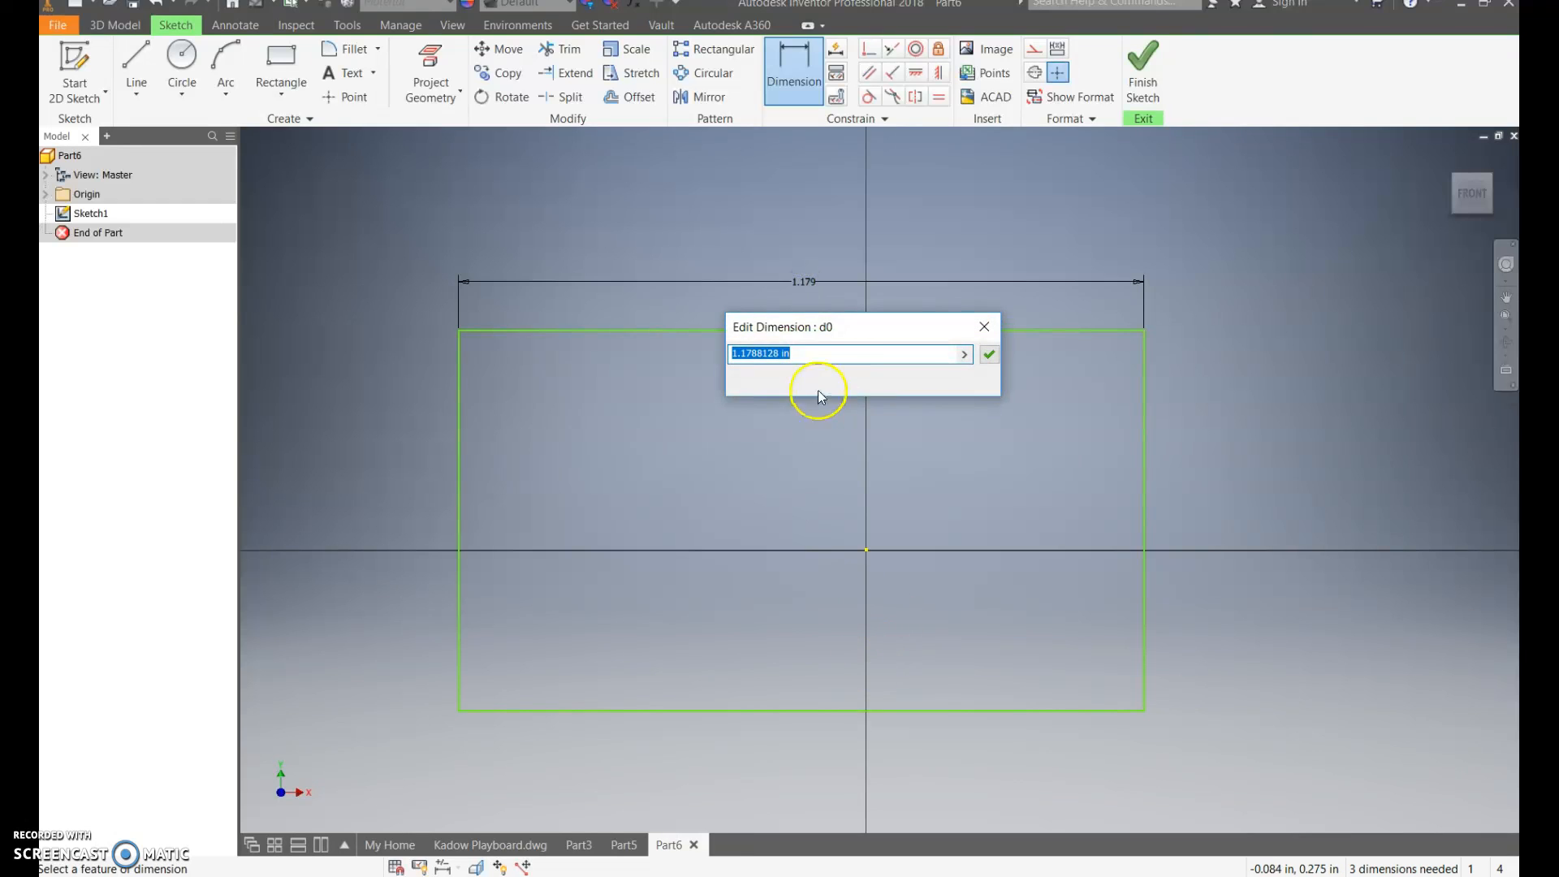
left_click_drag(845, 333, 952, 193)
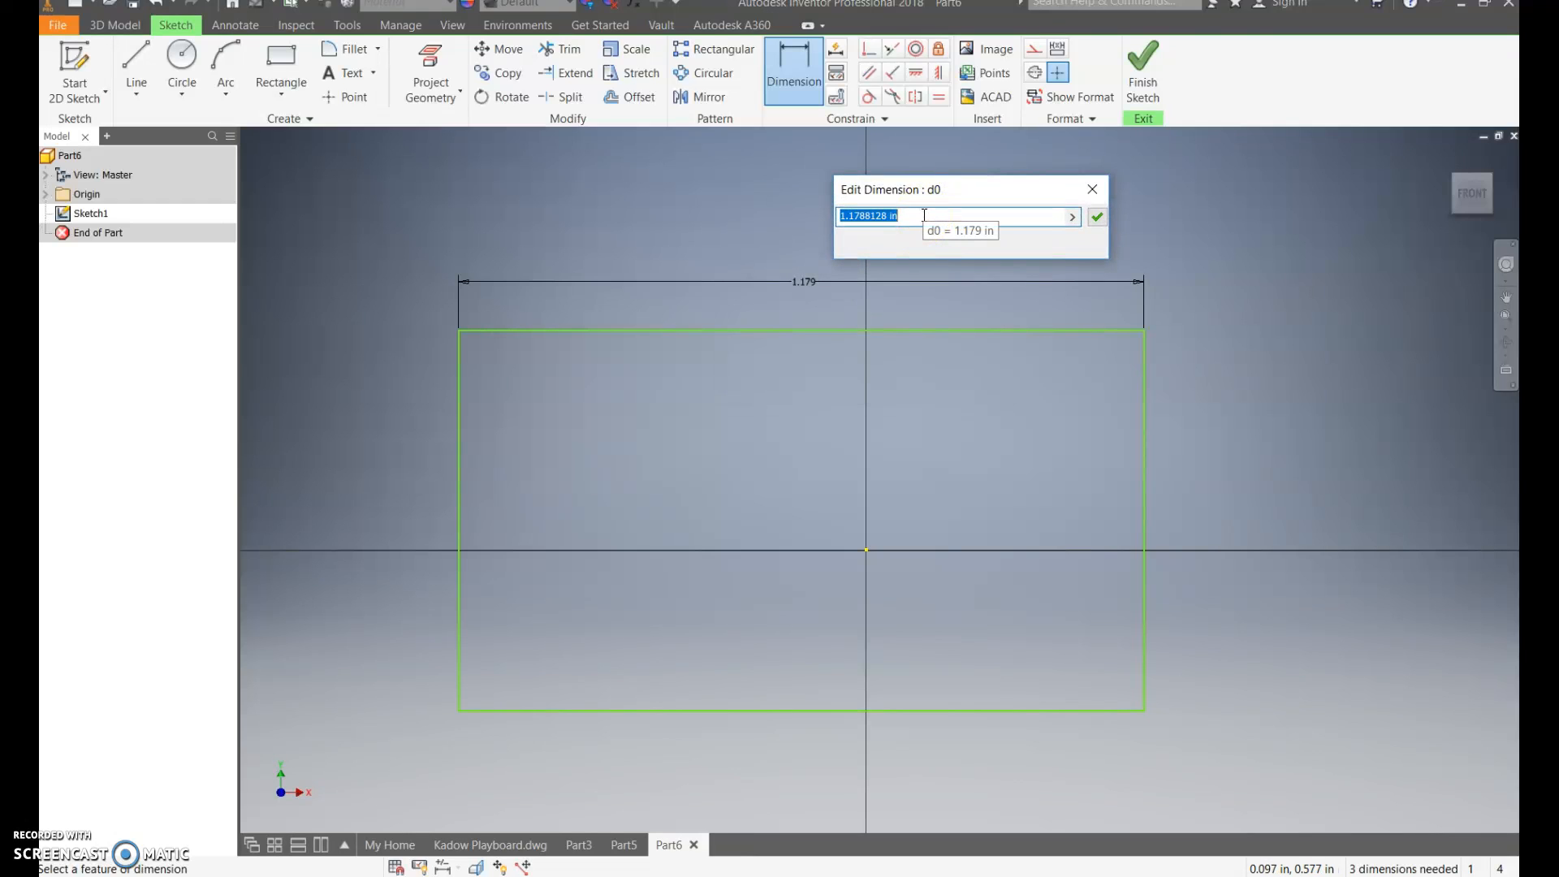
type("2 in")
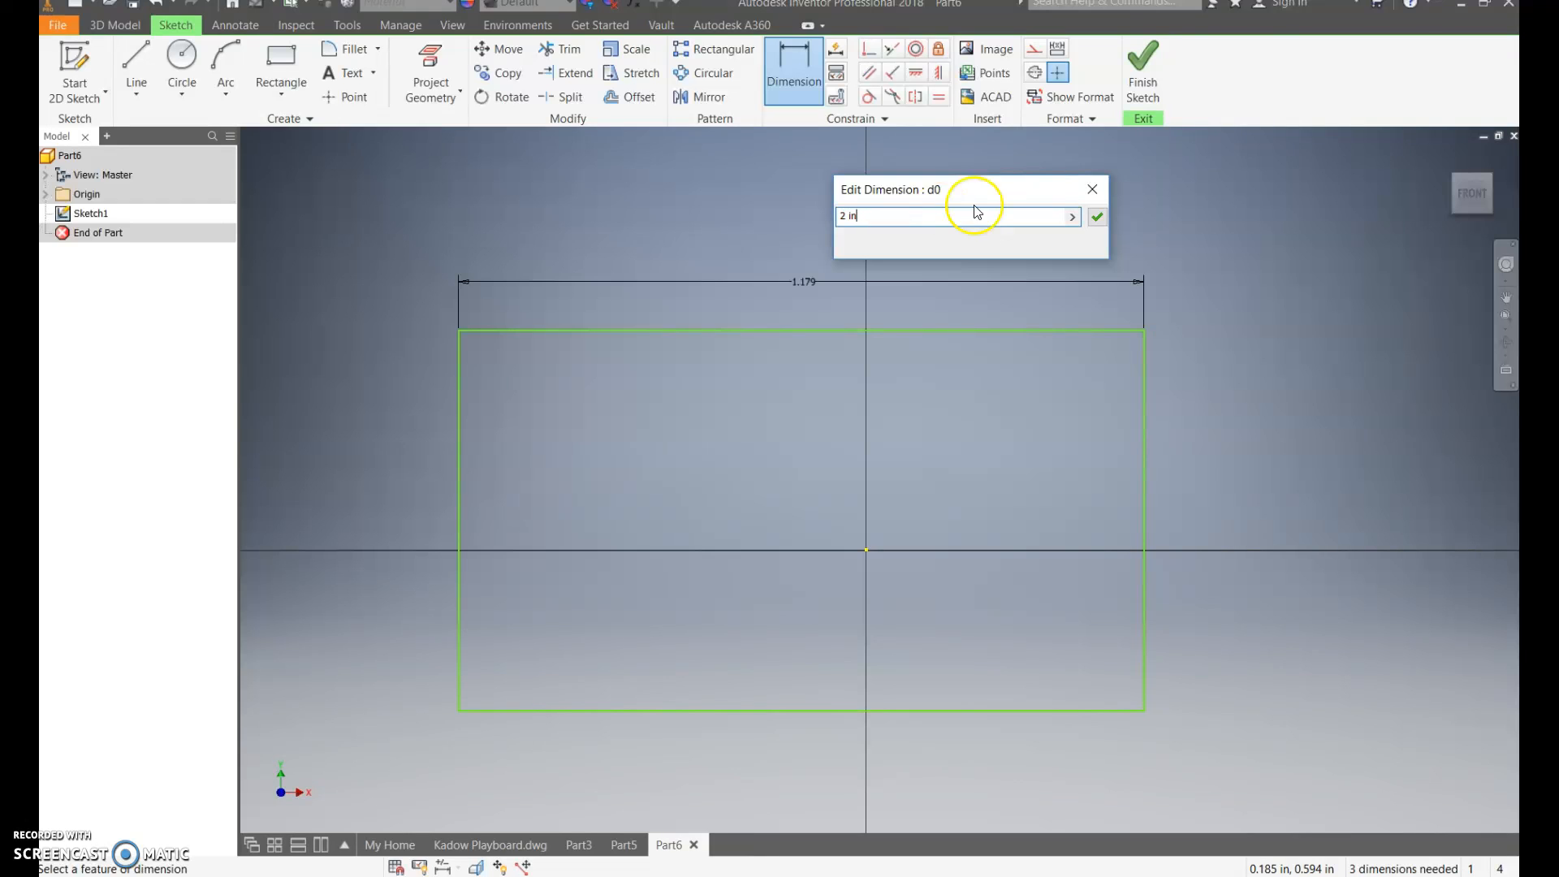
left_click(1098, 217)
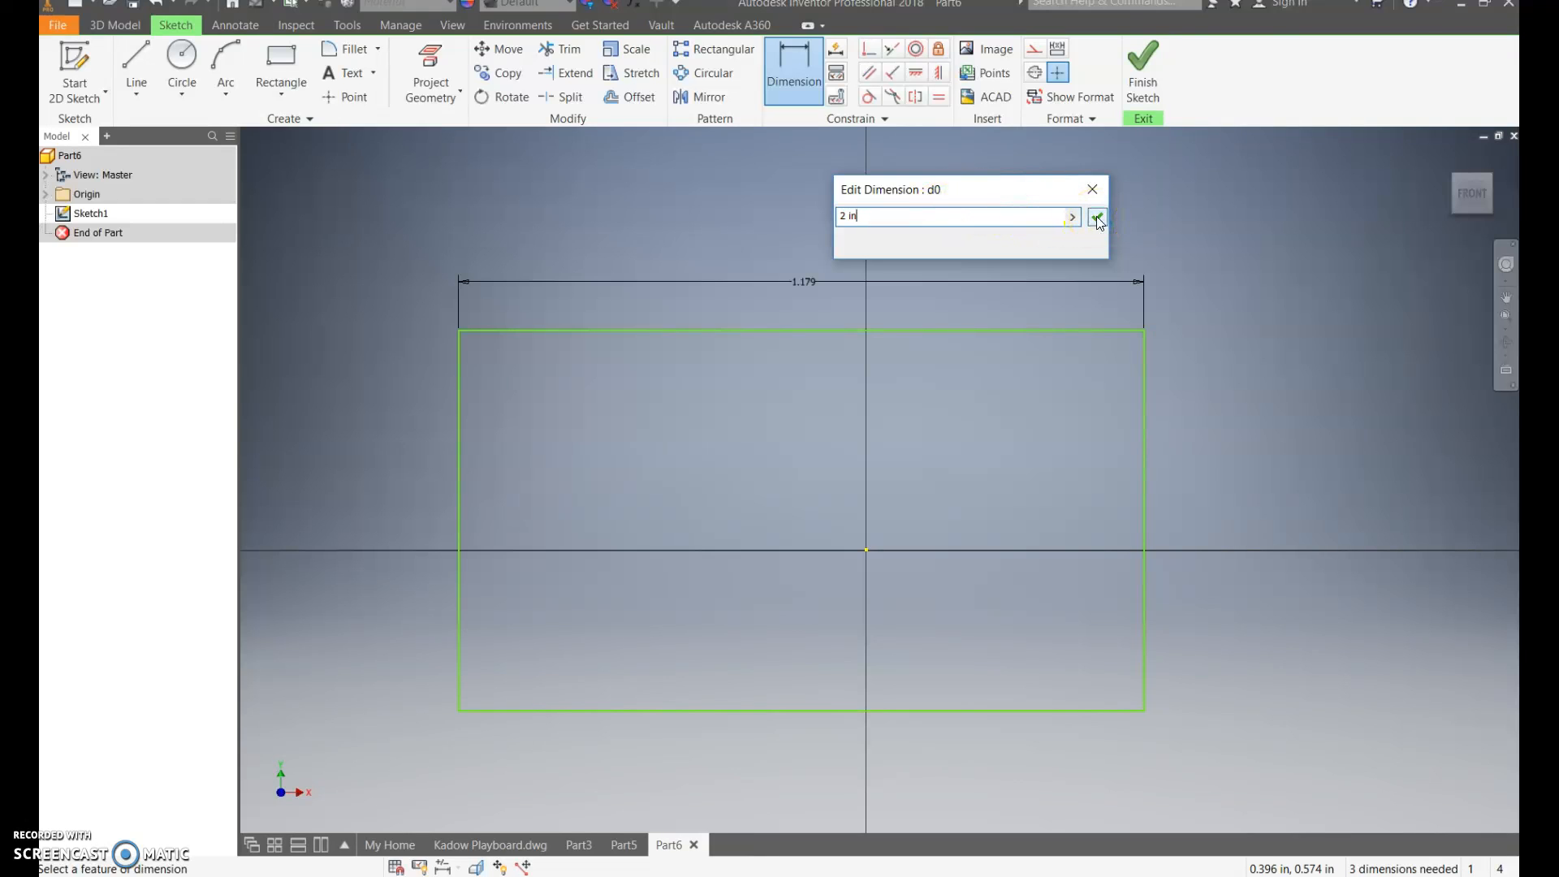
left_click(1097, 218)
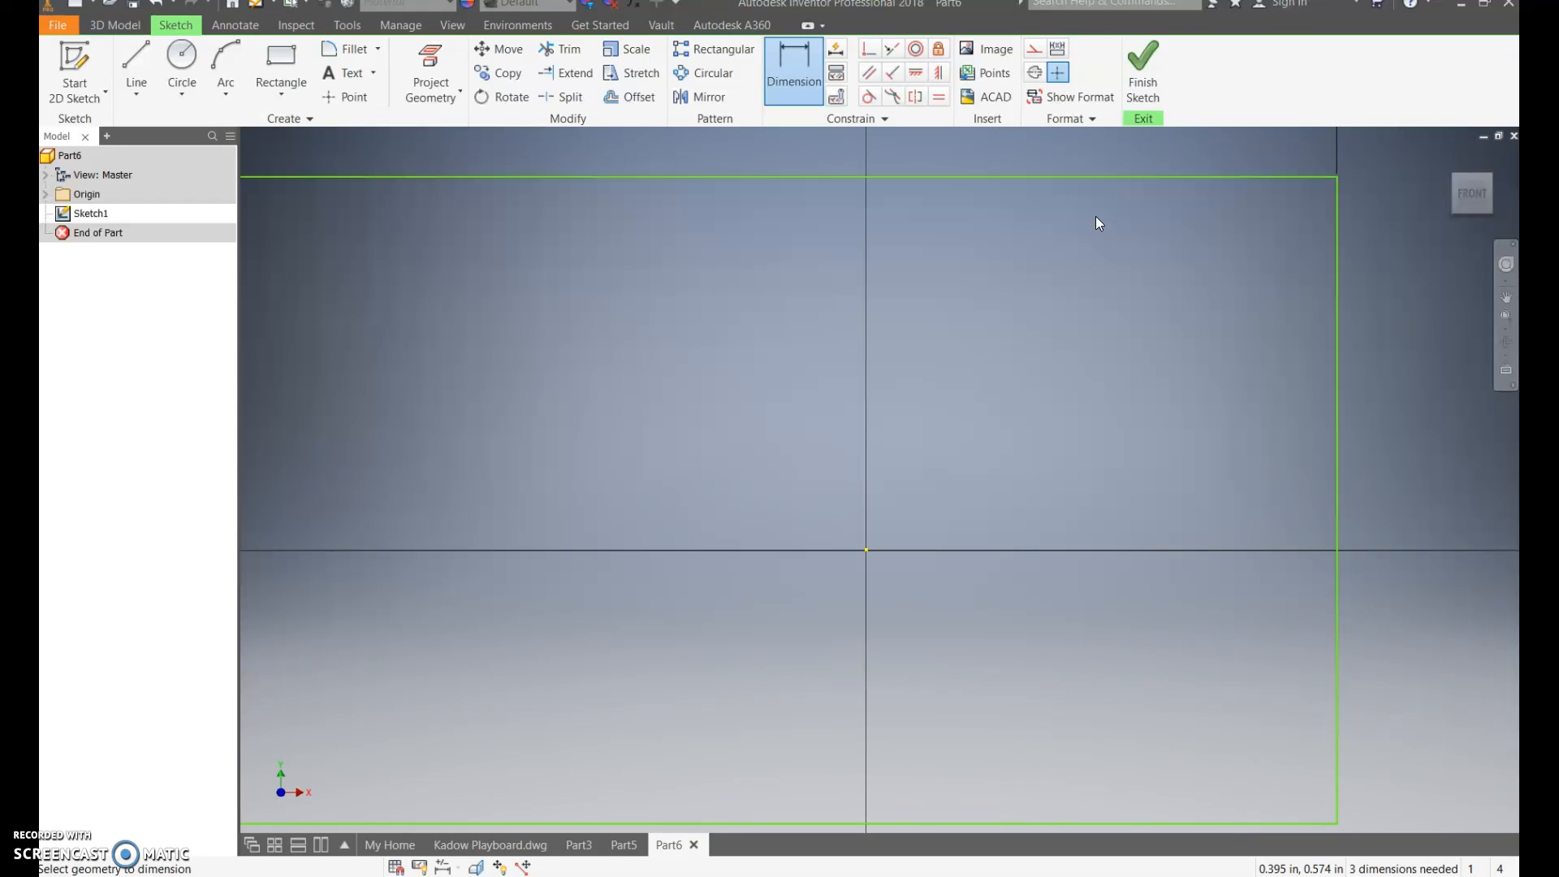
- Dimension the rectangle's right vertical edge and set its height to 2 in
left_click(1478, 192)
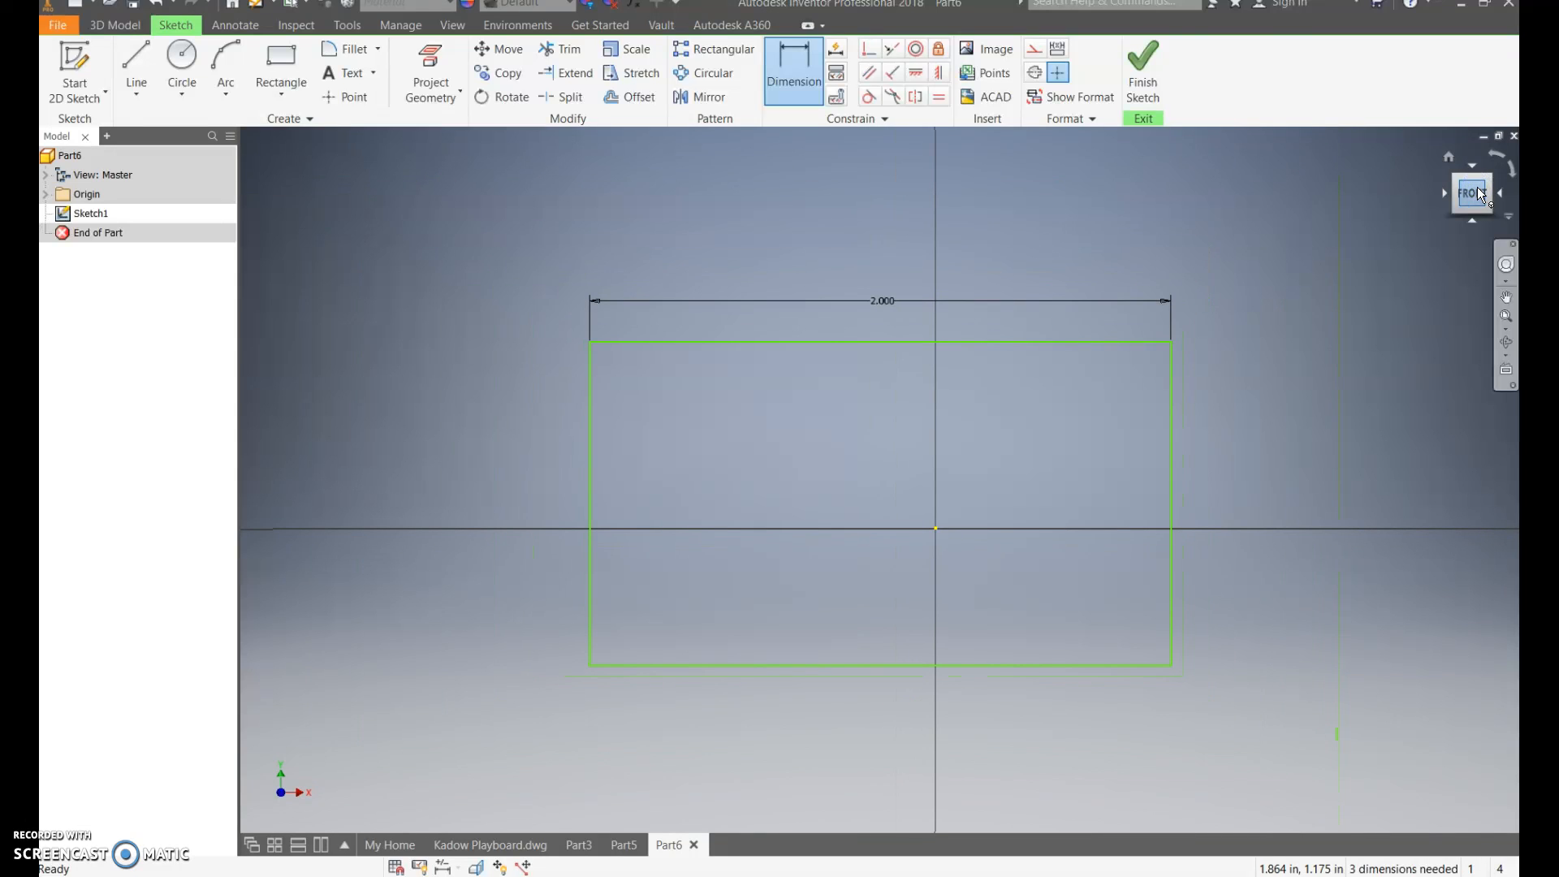
left_click(1227, 473)
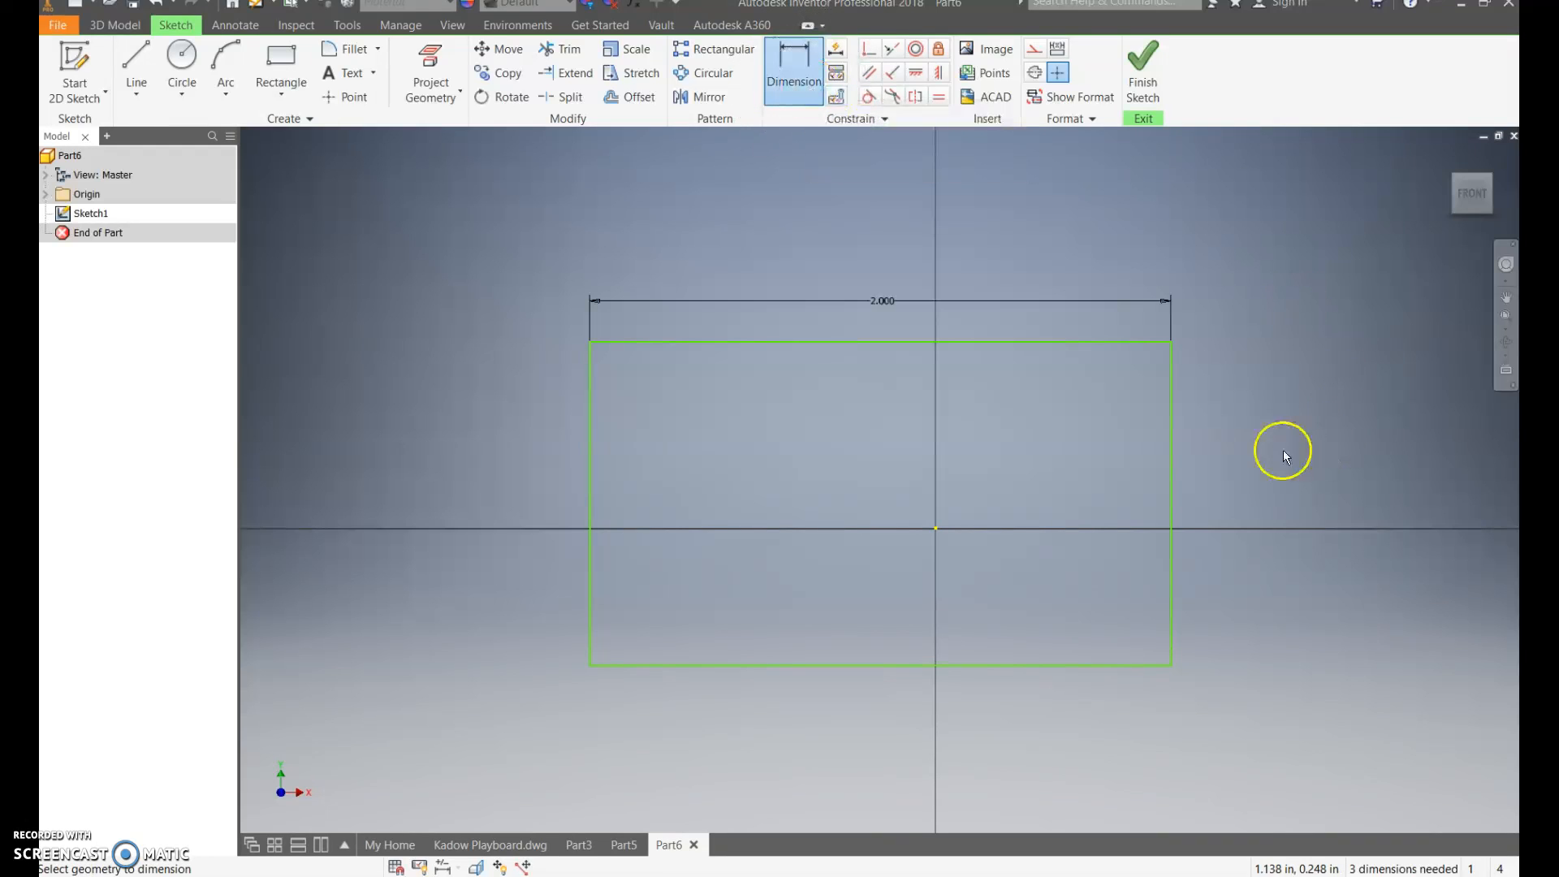
left_click(1175, 459)
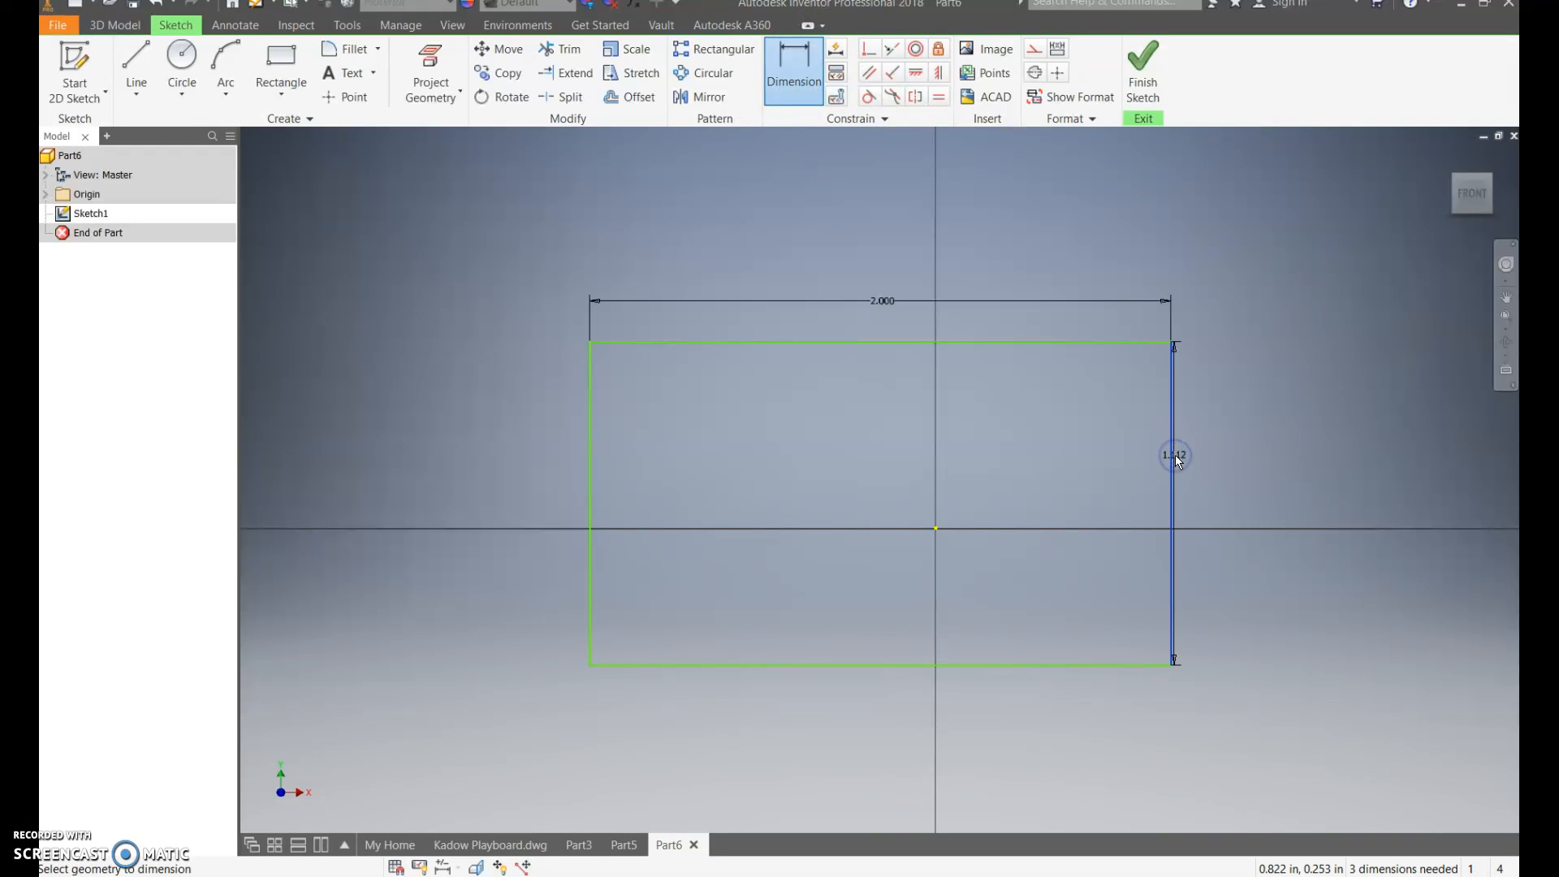
left_click(1211, 463)
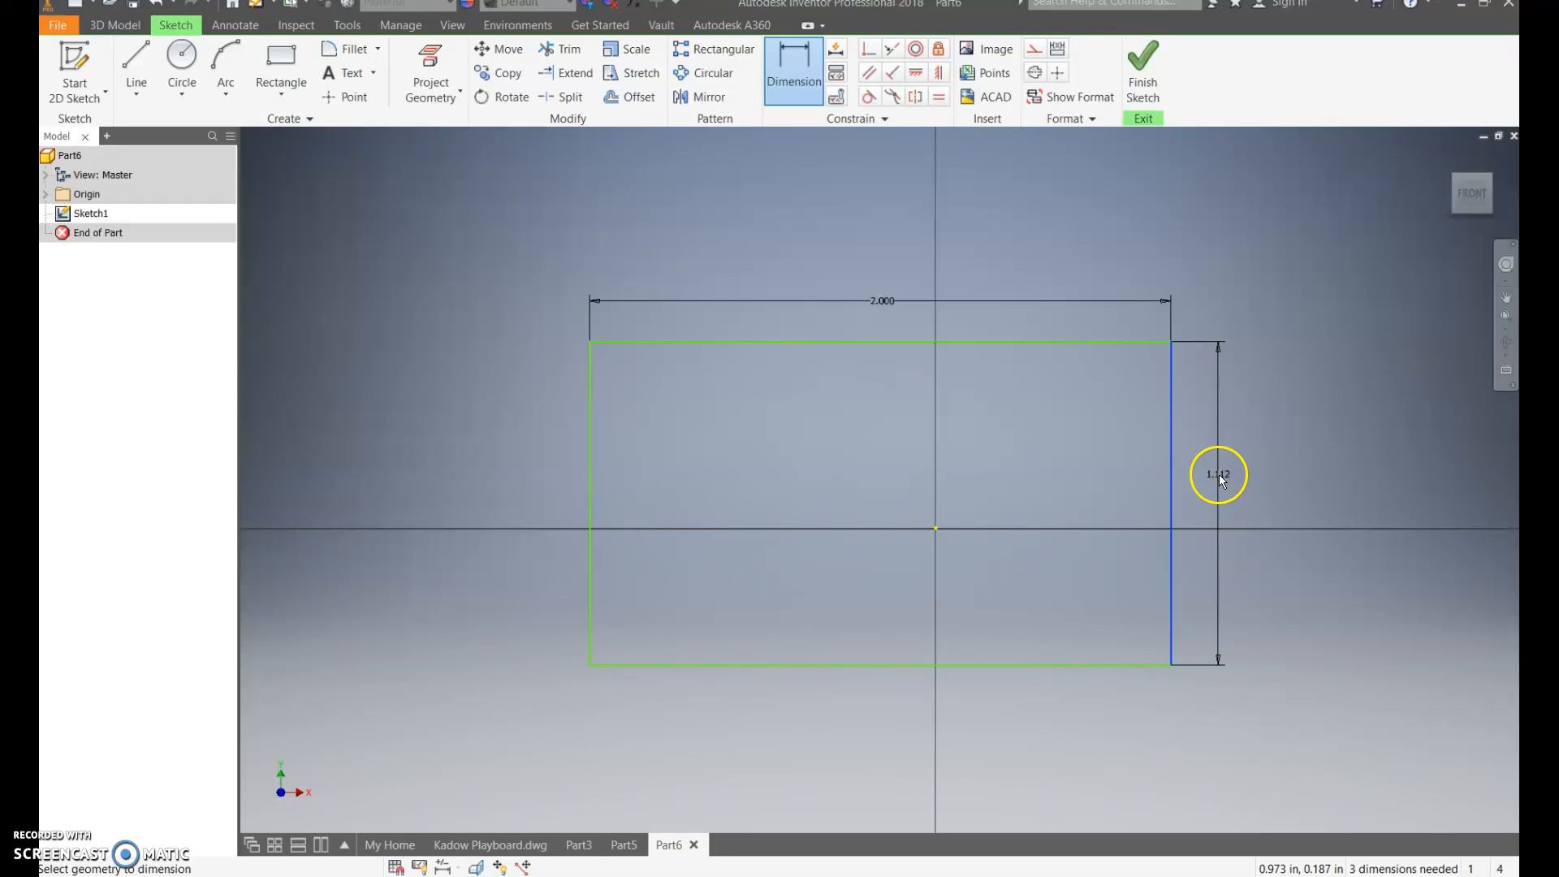
type("2 in")
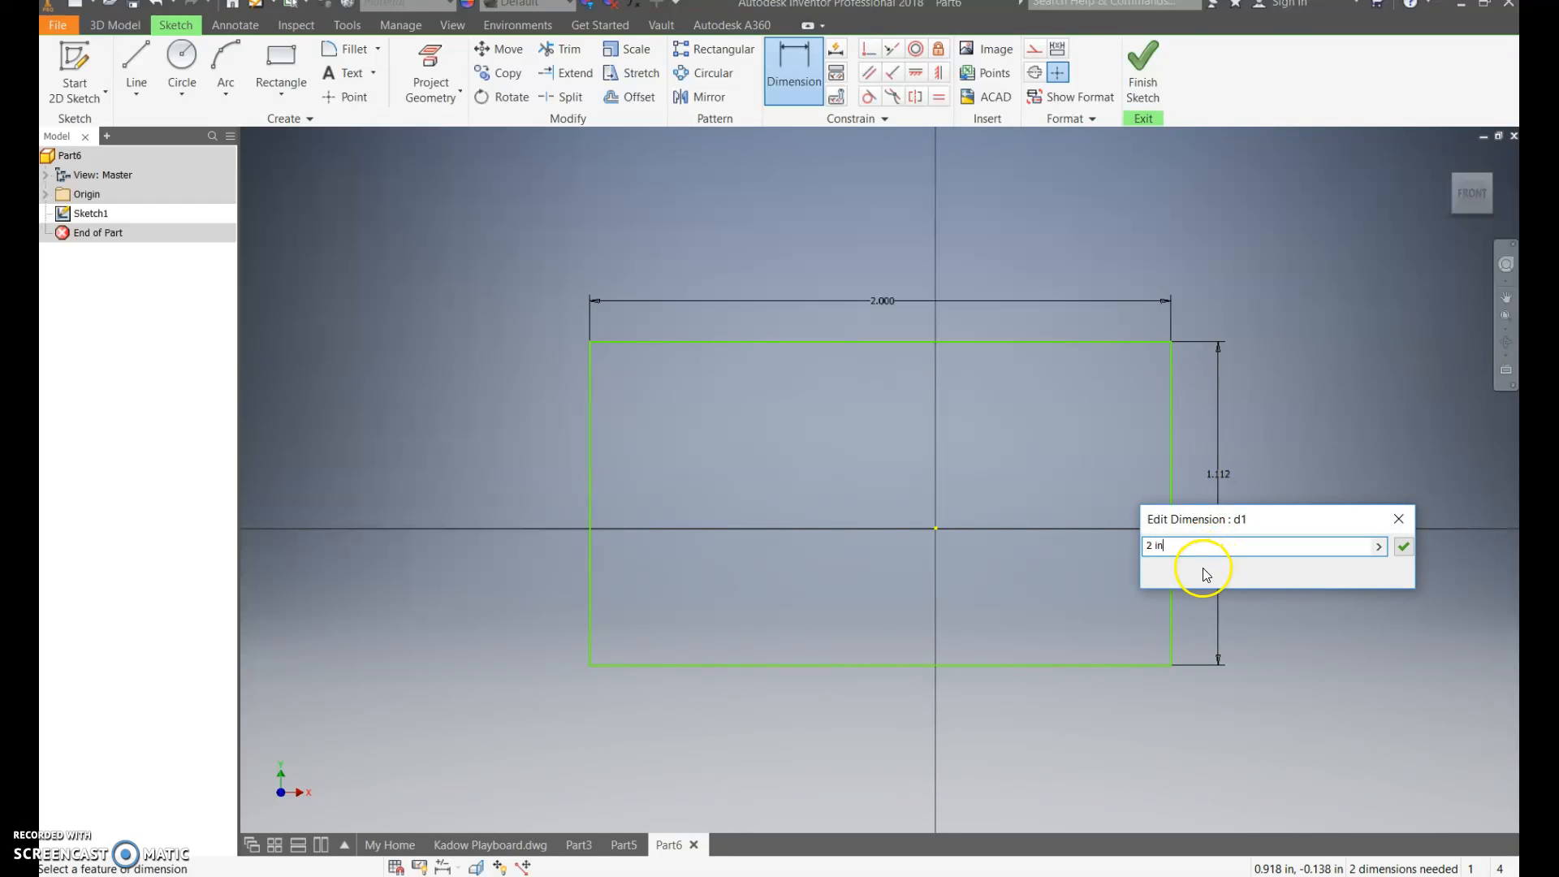
key("BackSpace")
left_click(1210, 547)
left_click(1404, 547)
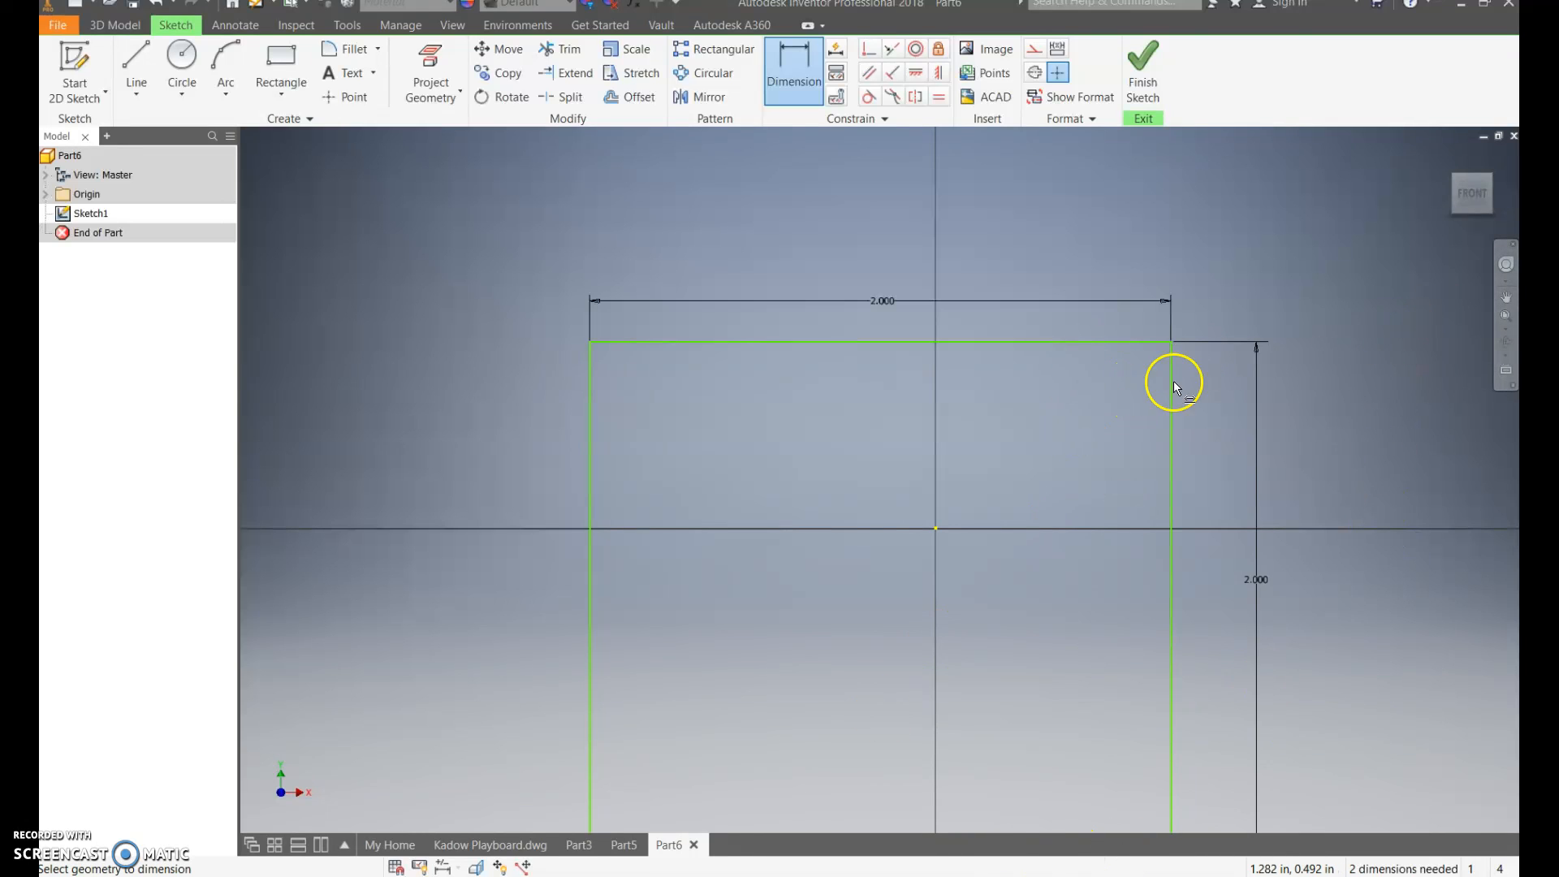
- Try to add a length dimension to the square's bottom edge, declining the driven dimension
left_click(1471, 194)
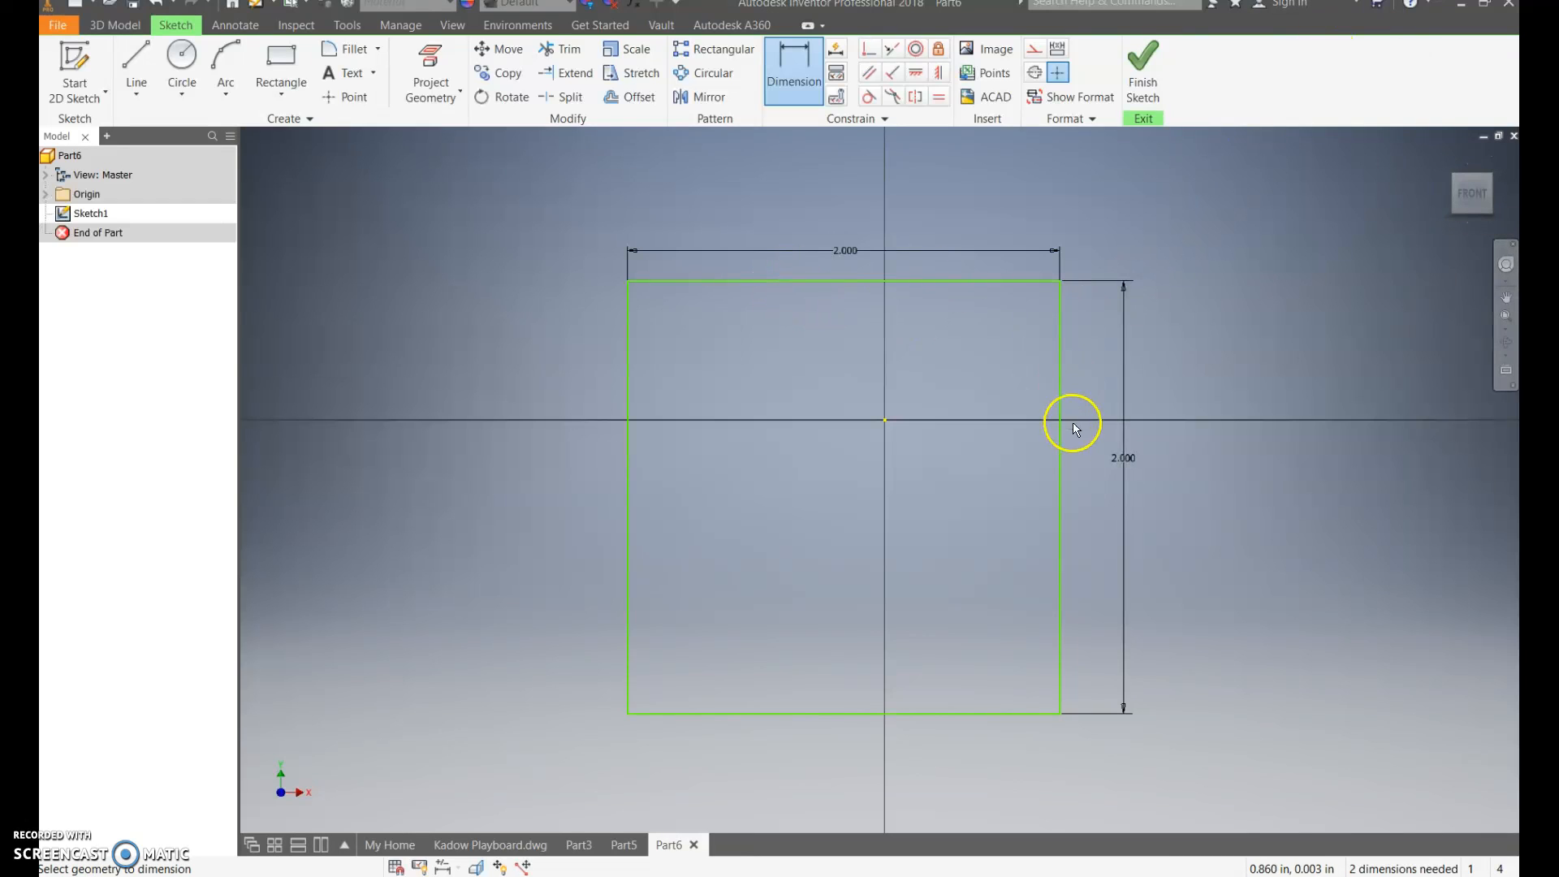
left_click(828, 713)
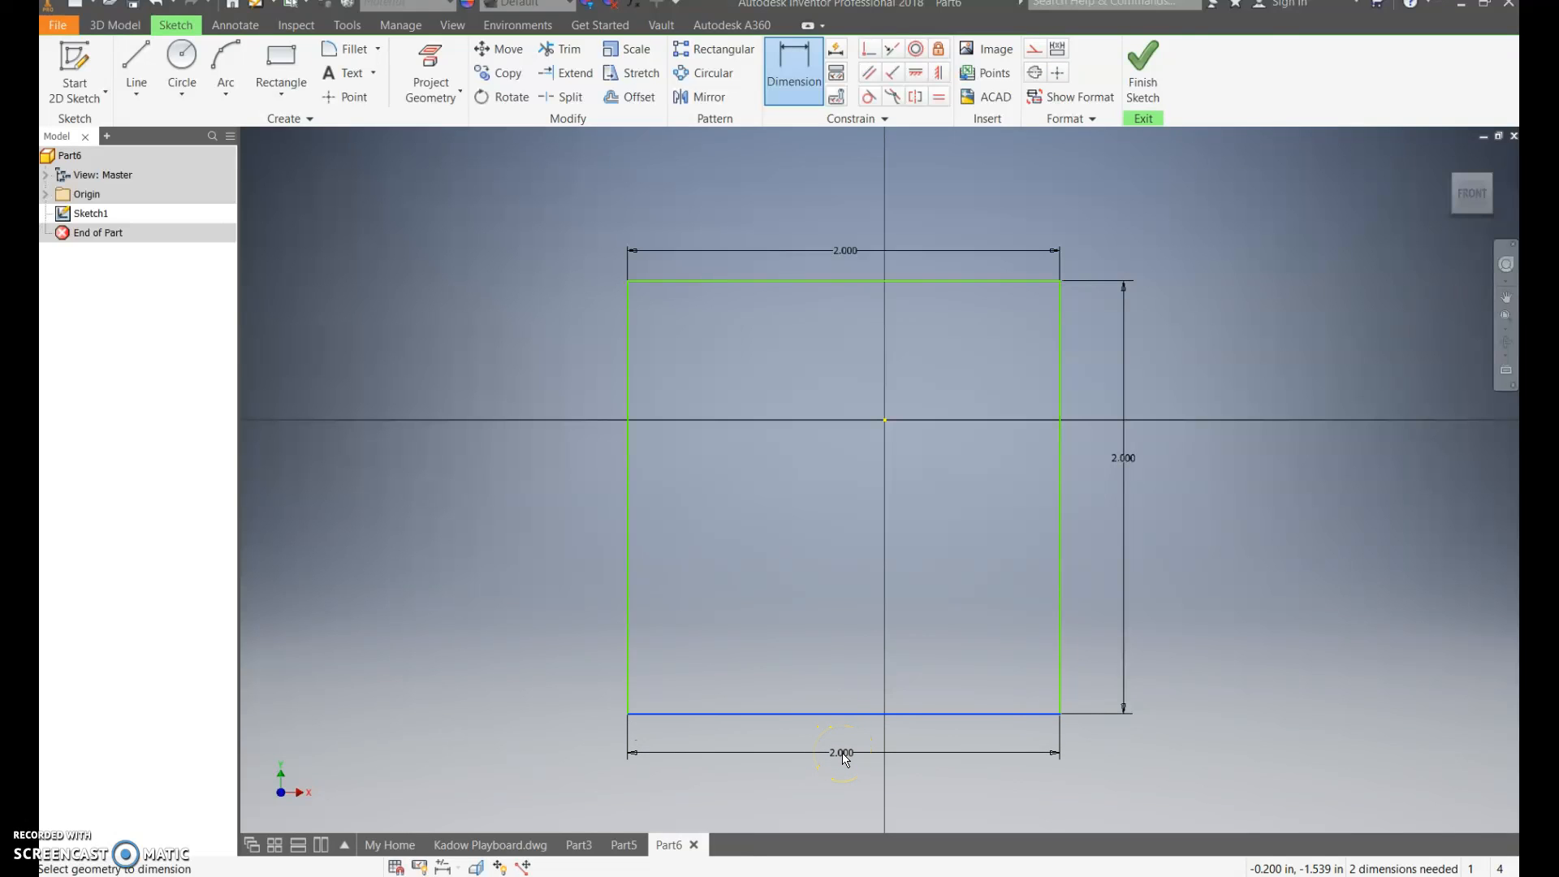
left_click(845, 758)
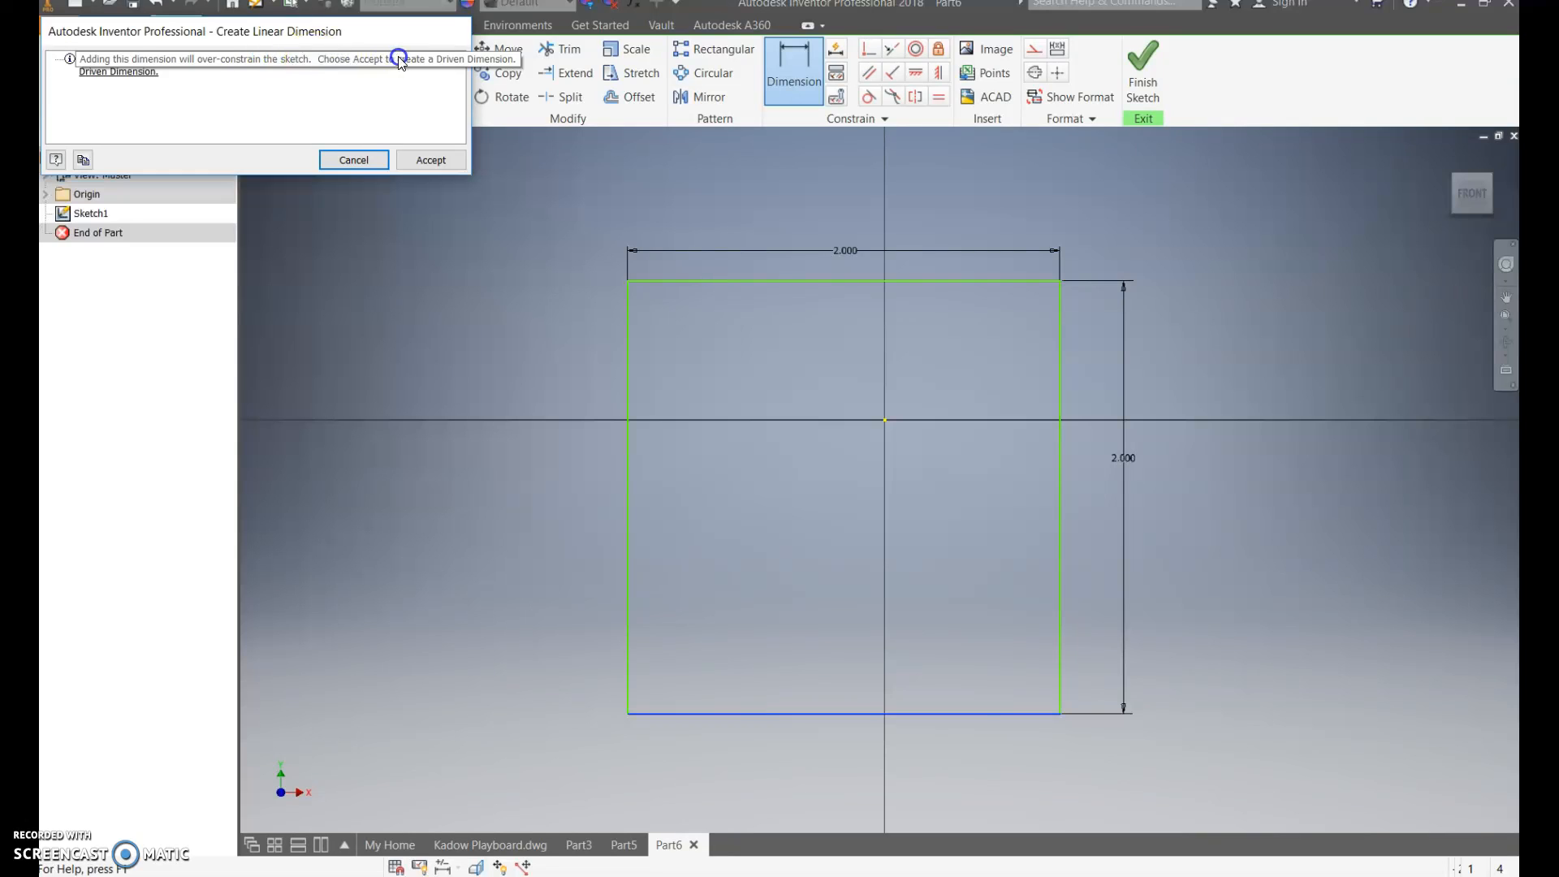
left_click(368, 160)
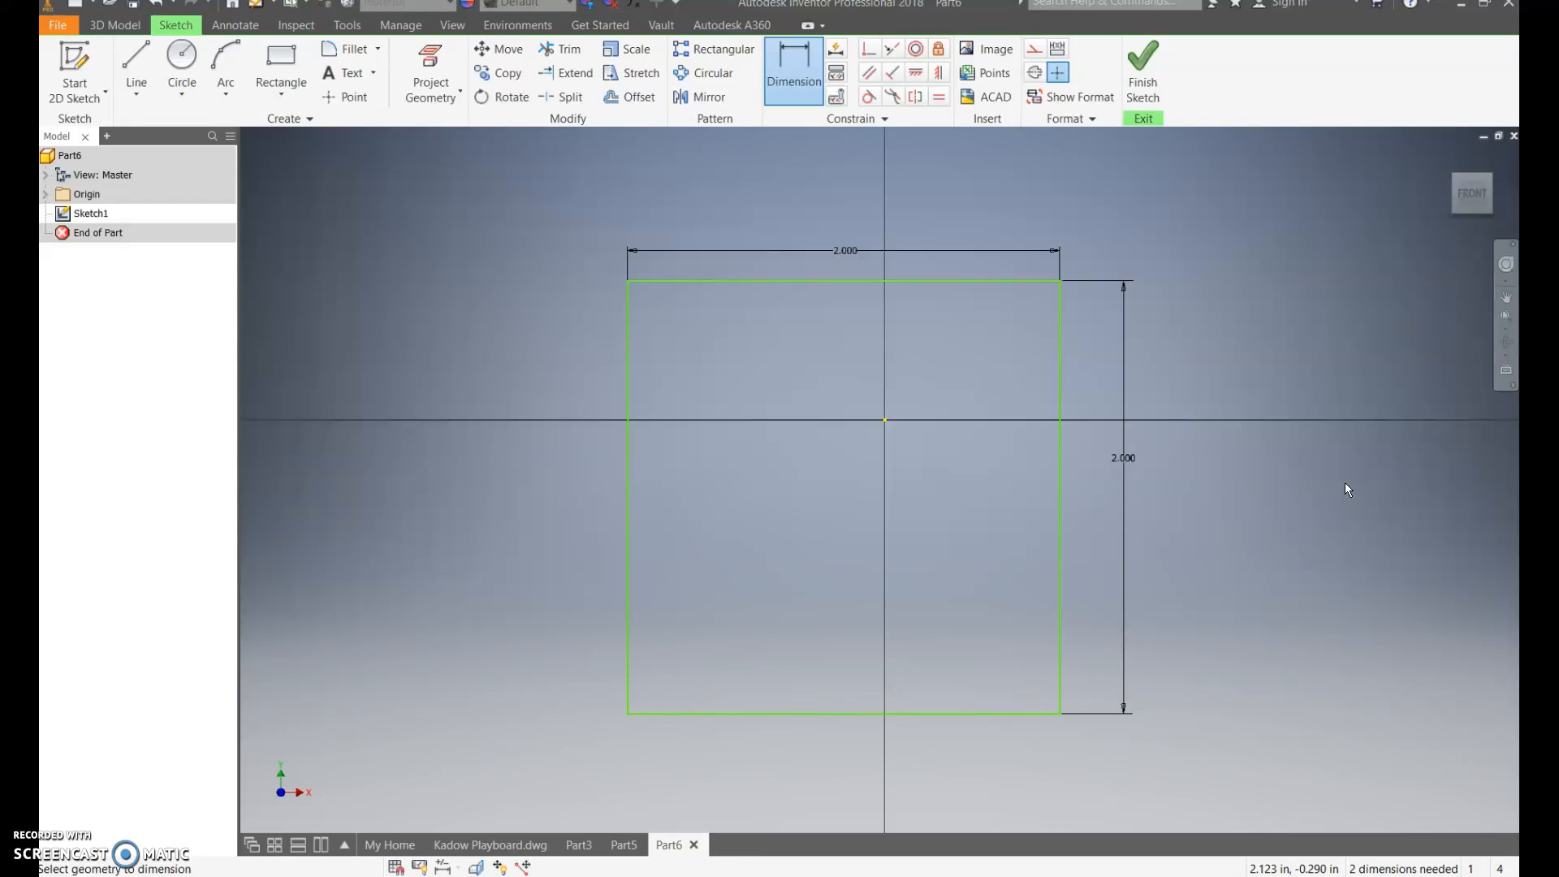
- Draw a second rectangle 2 in wide and 2 in high to the right of the first, level with its top edge
middle_click(1357, 403)
middle_click_drag(1357, 403, 891, 404)
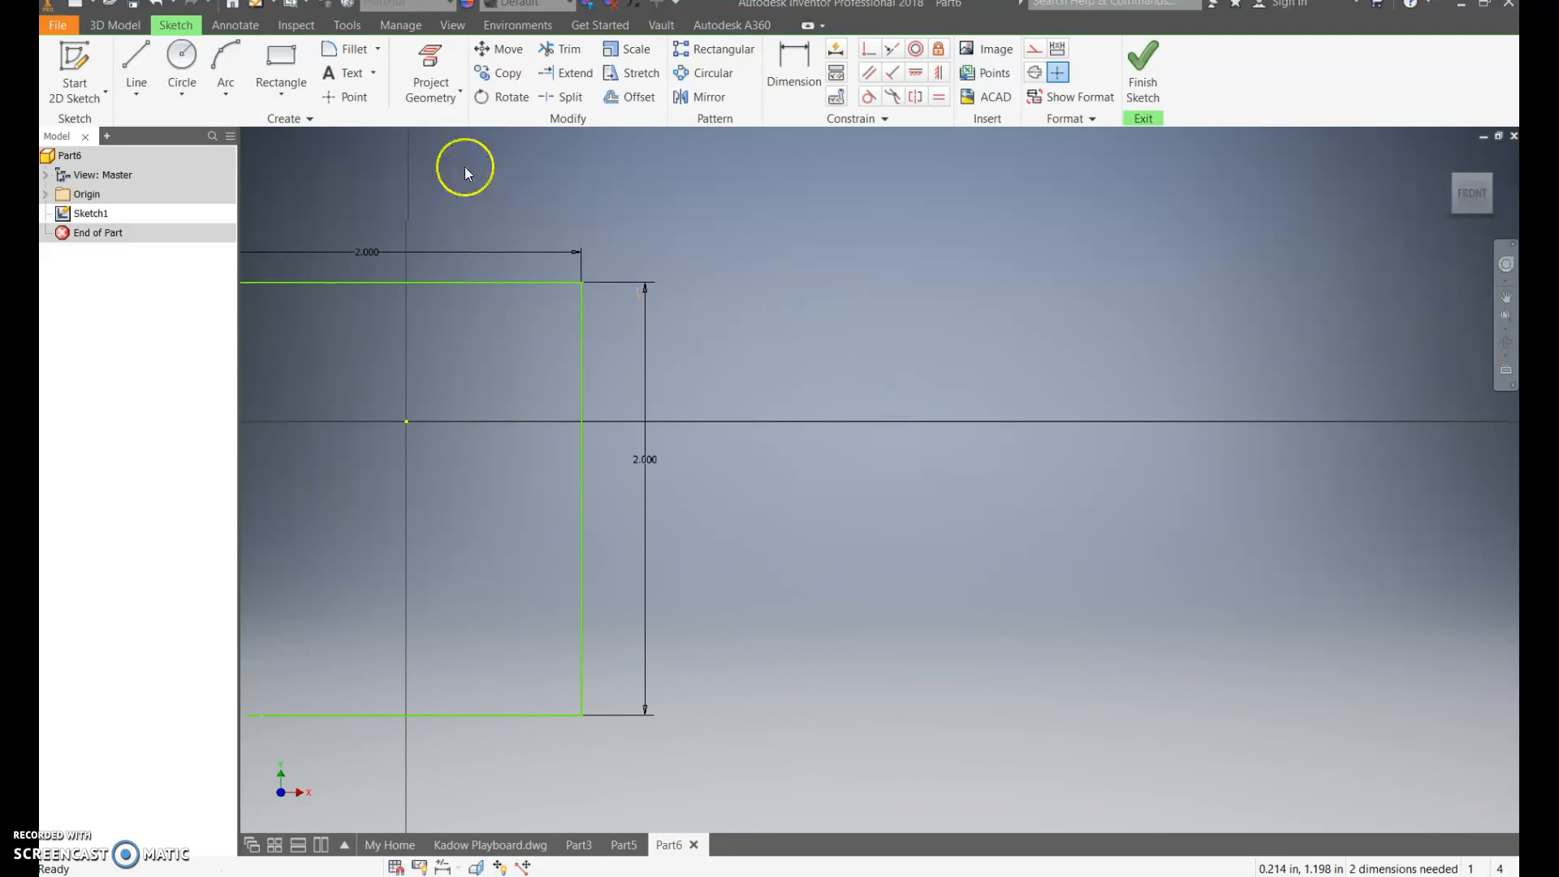
left_click(284, 62)
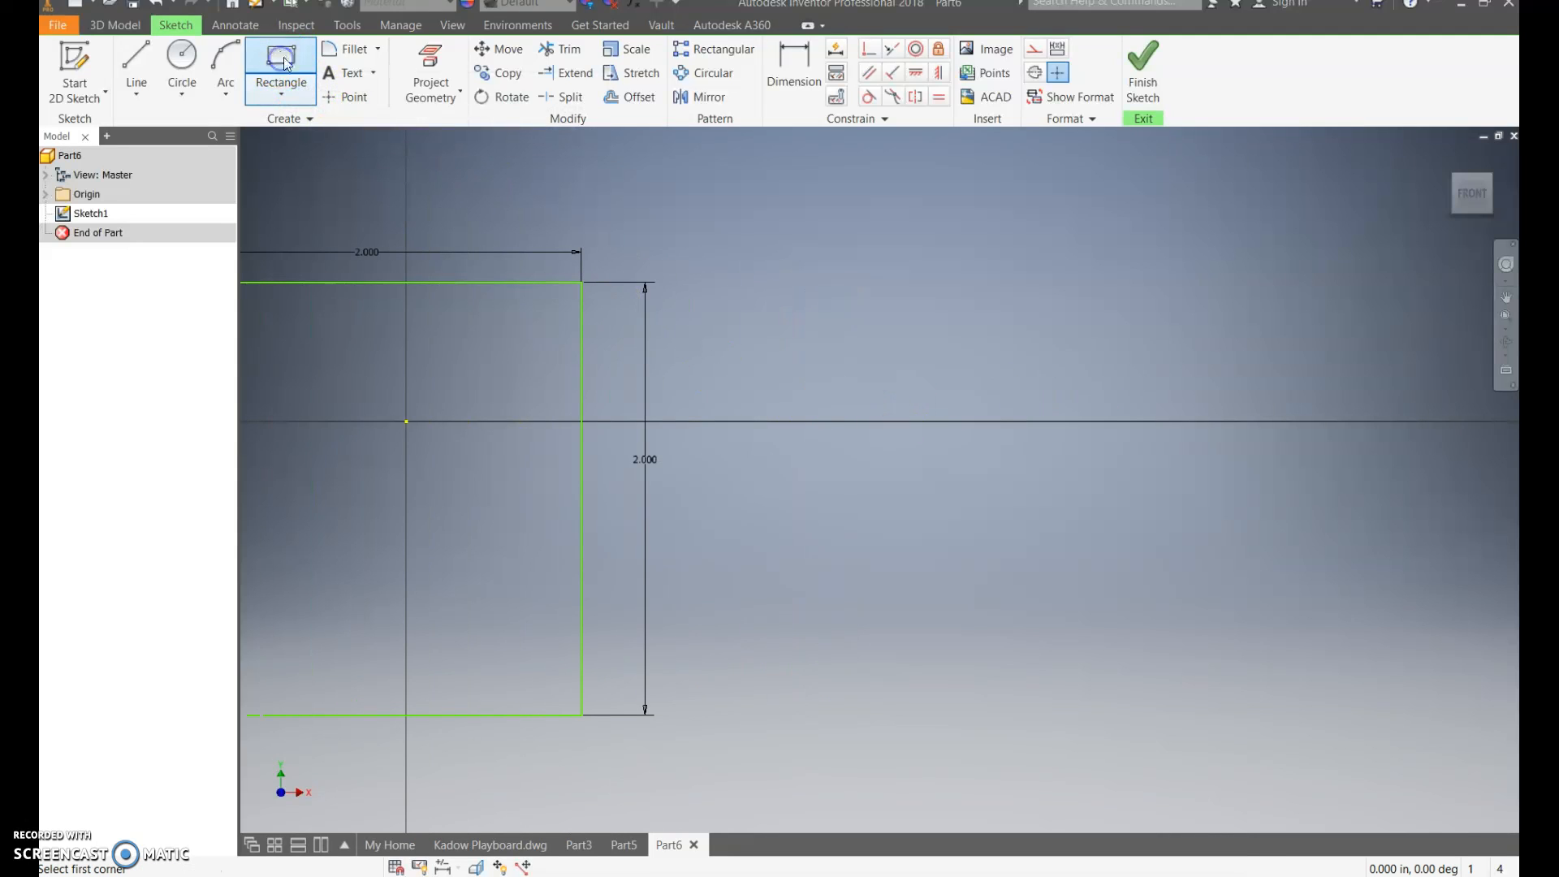
left_click(842, 284)
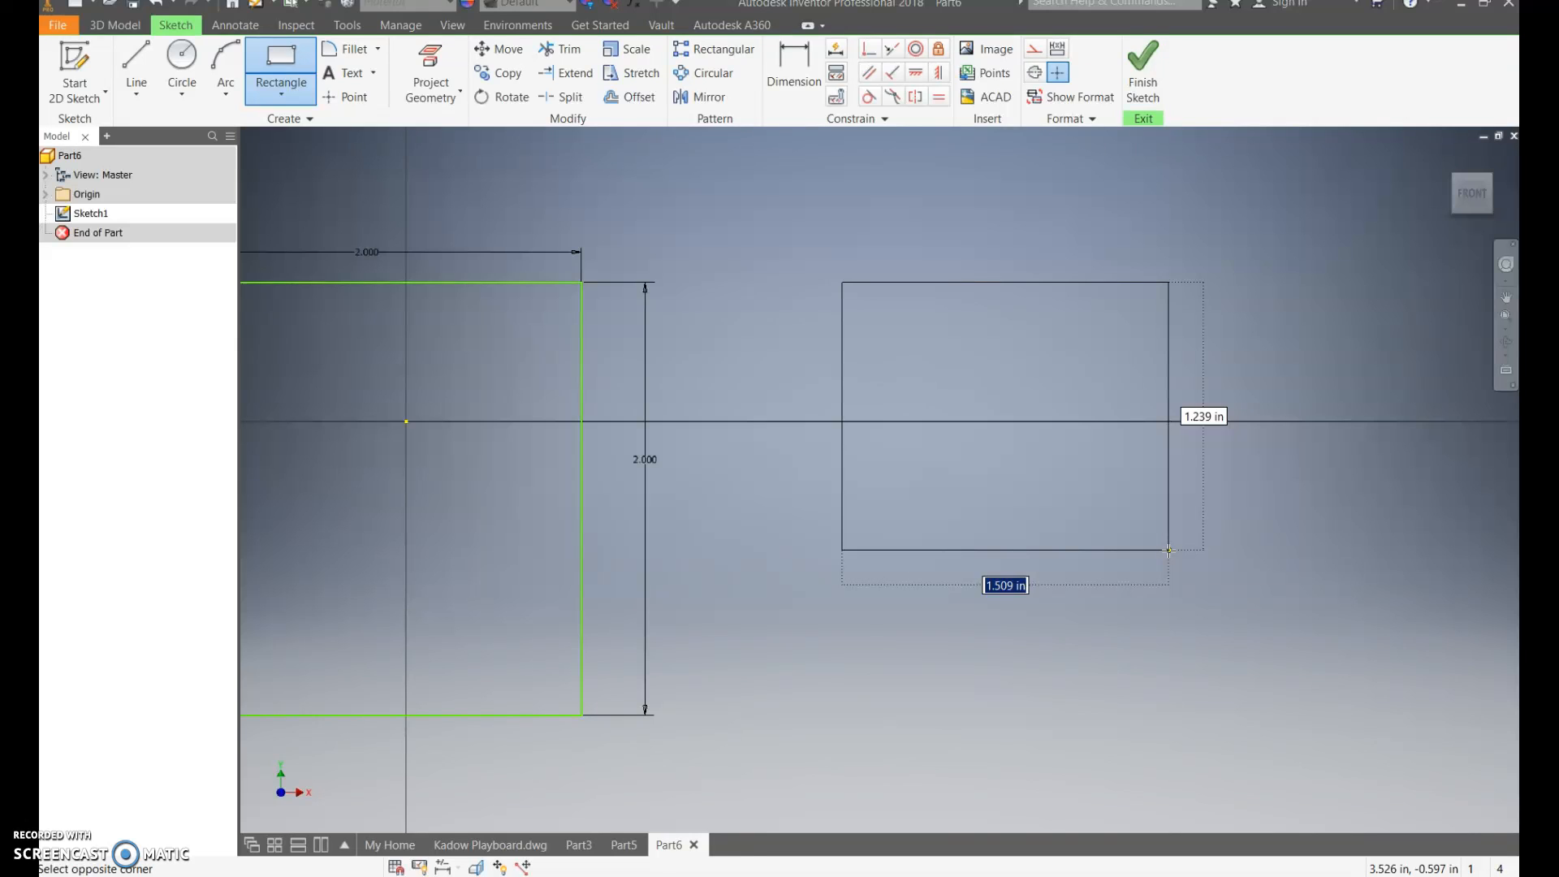
type("2")
key("Tab")
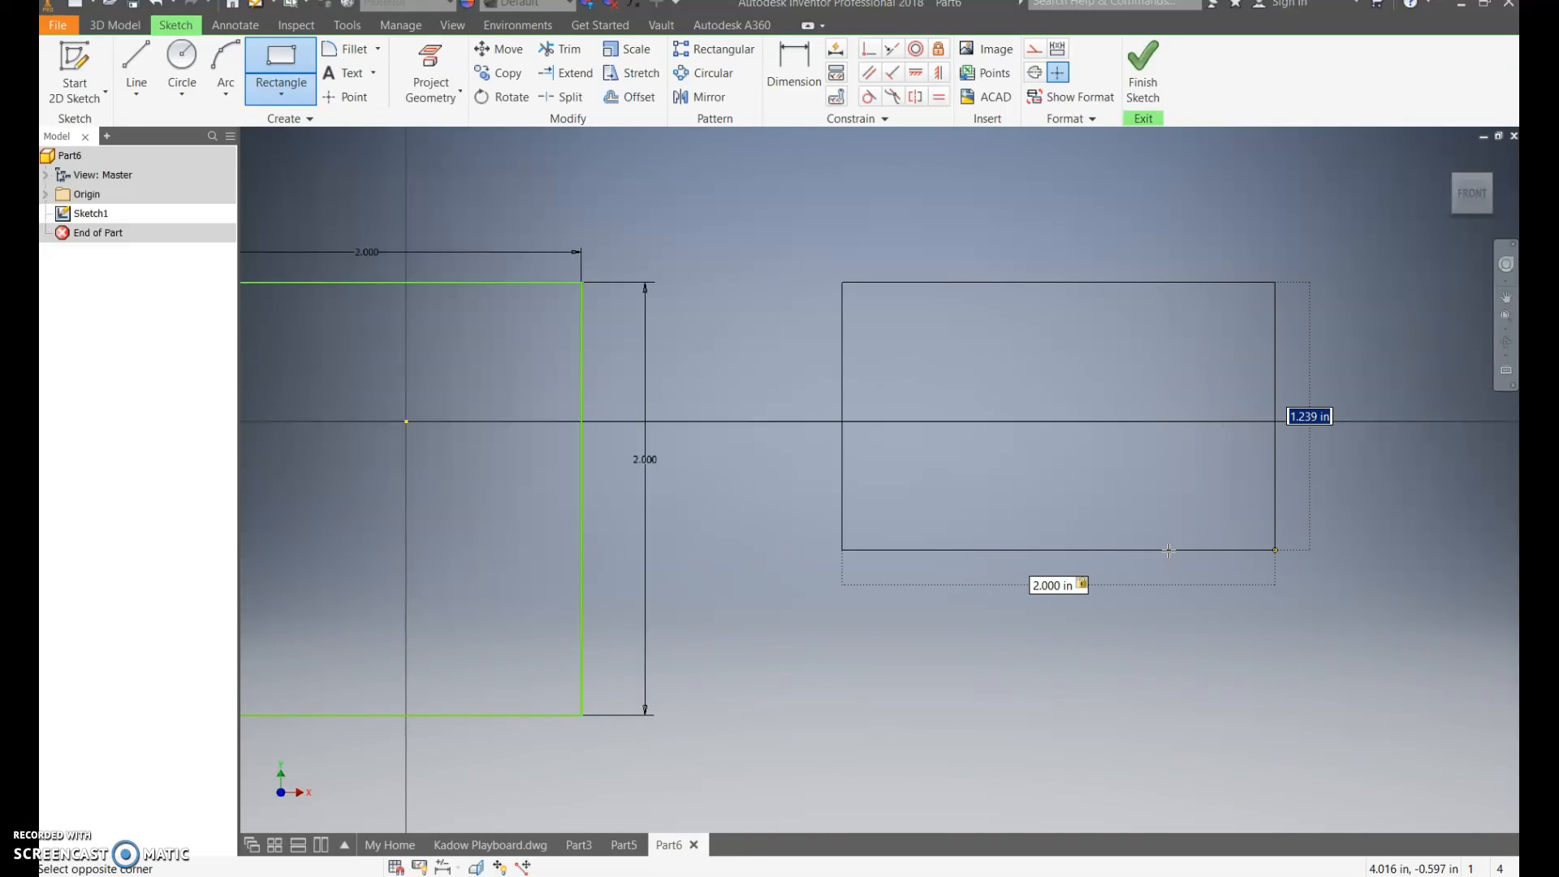
type("2")
key("Tab")
key("Return")
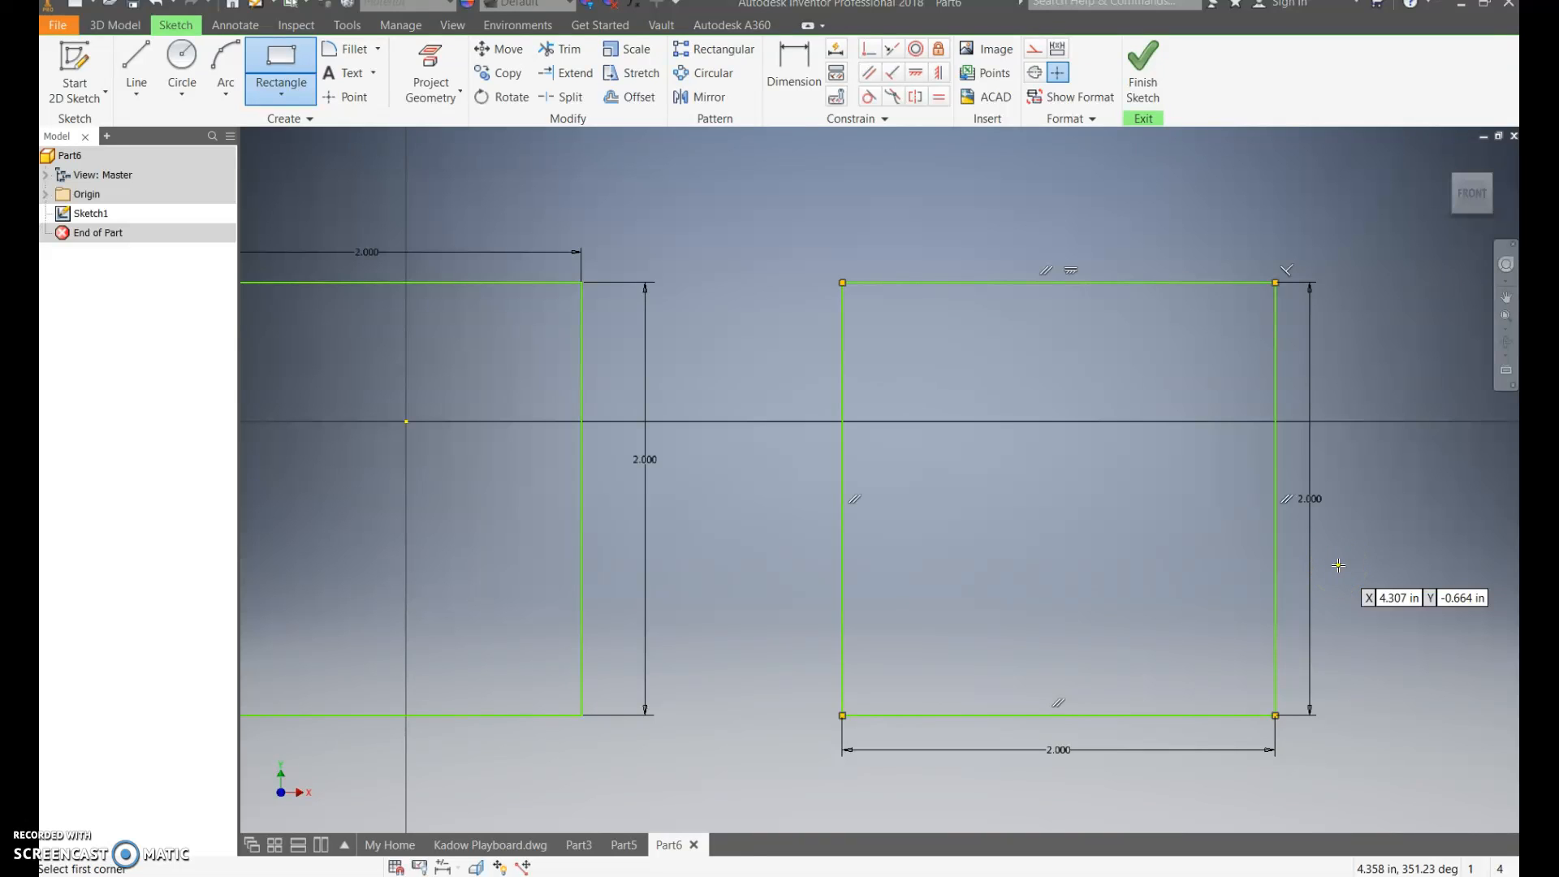
key("Escape")
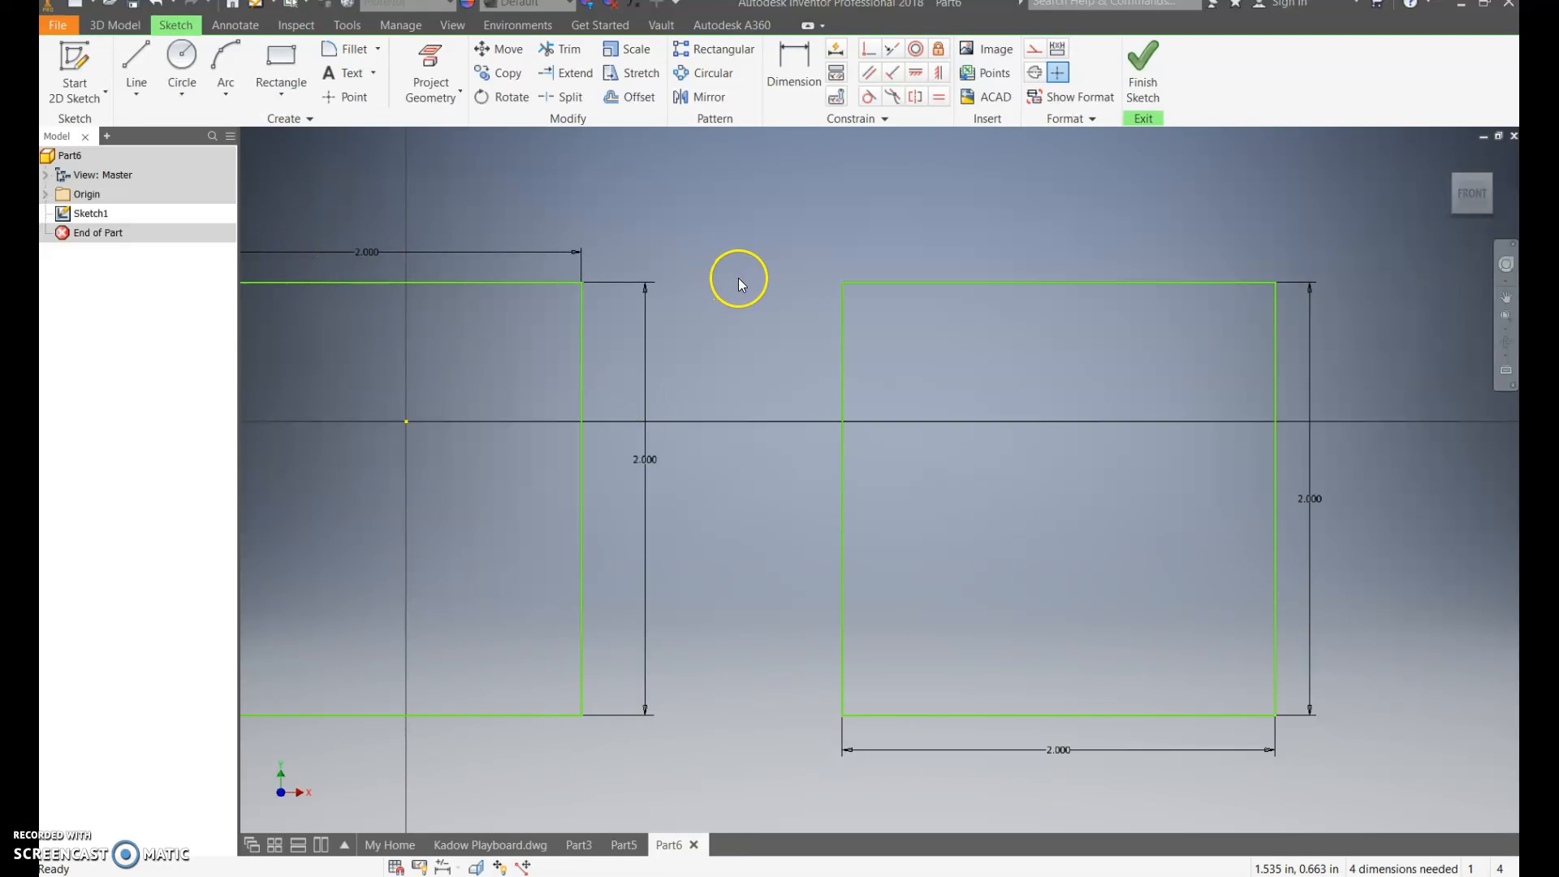
- Draw a diagonal line in the second square from its top edge near the upper-left corner to its right edge near the lower-right corner
left_click(154, 70)
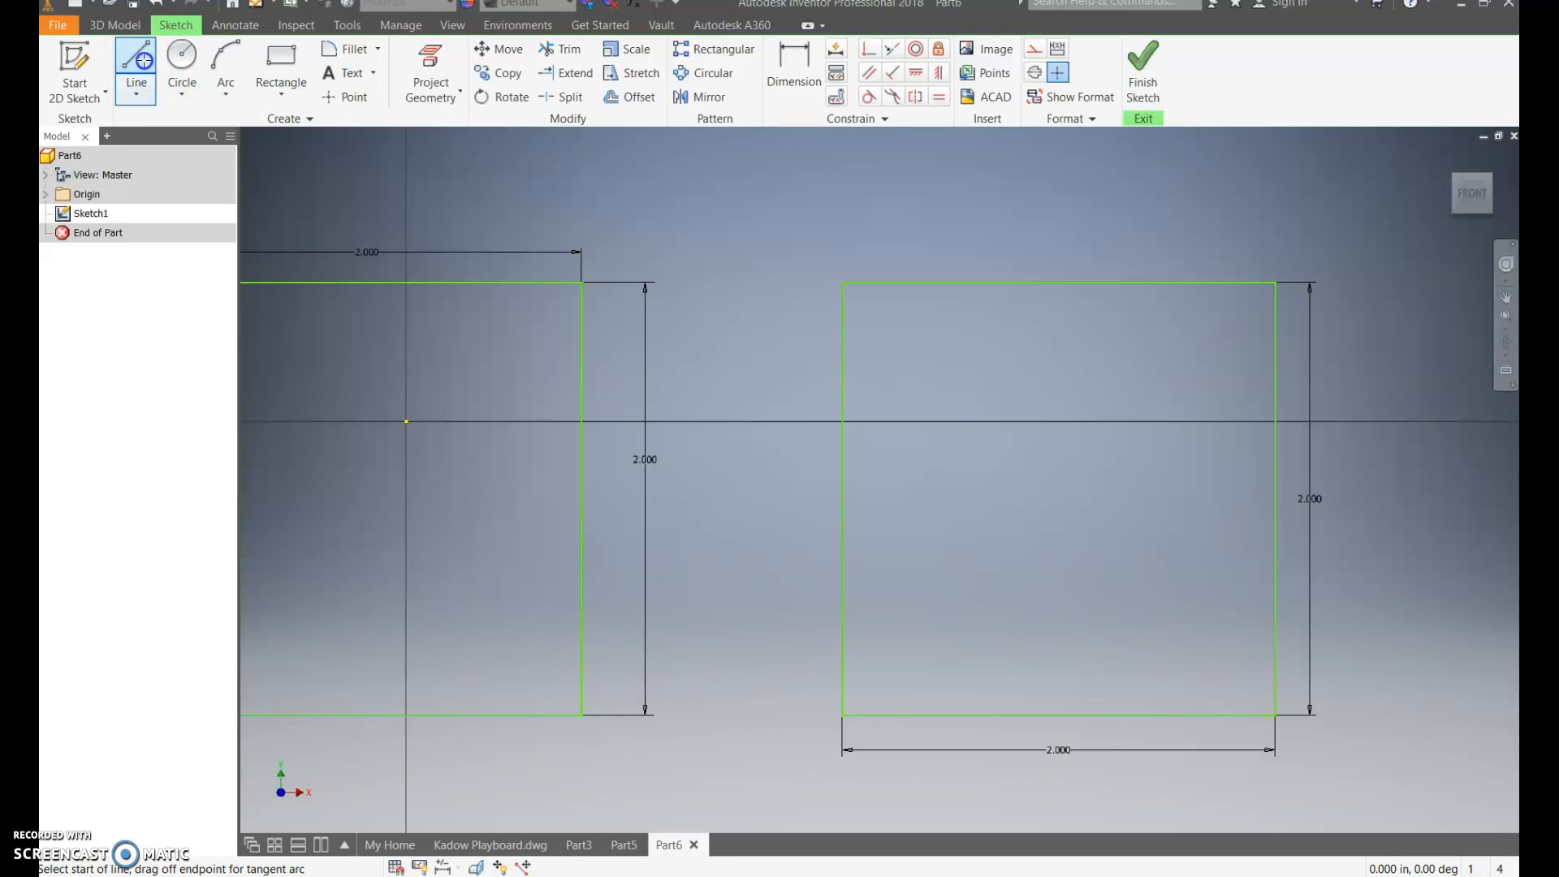
left_click(881, 283)
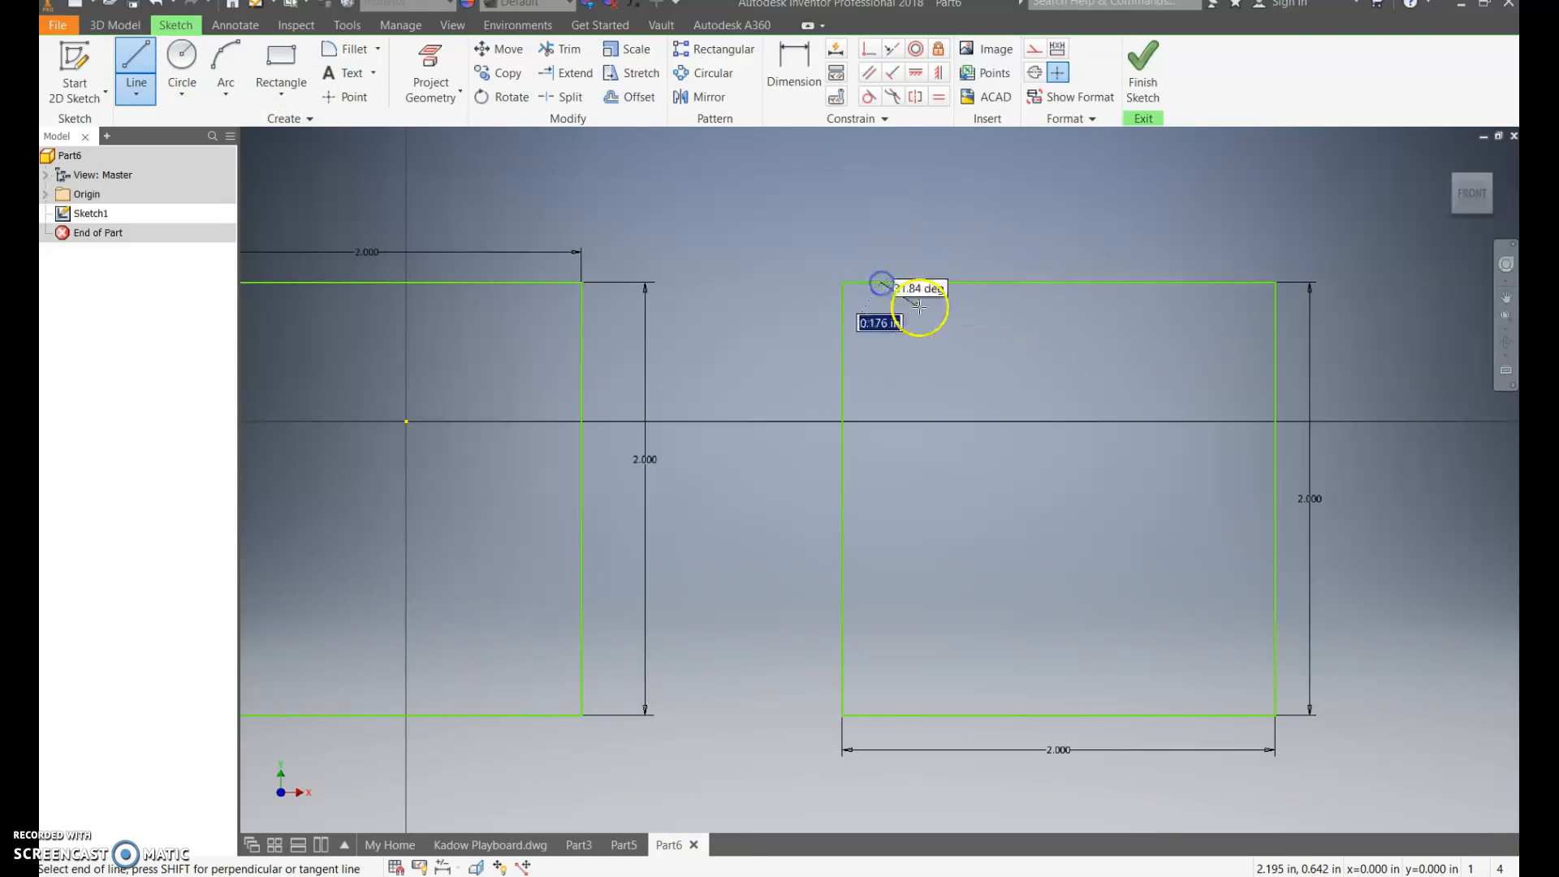
double_click(1276, 682)
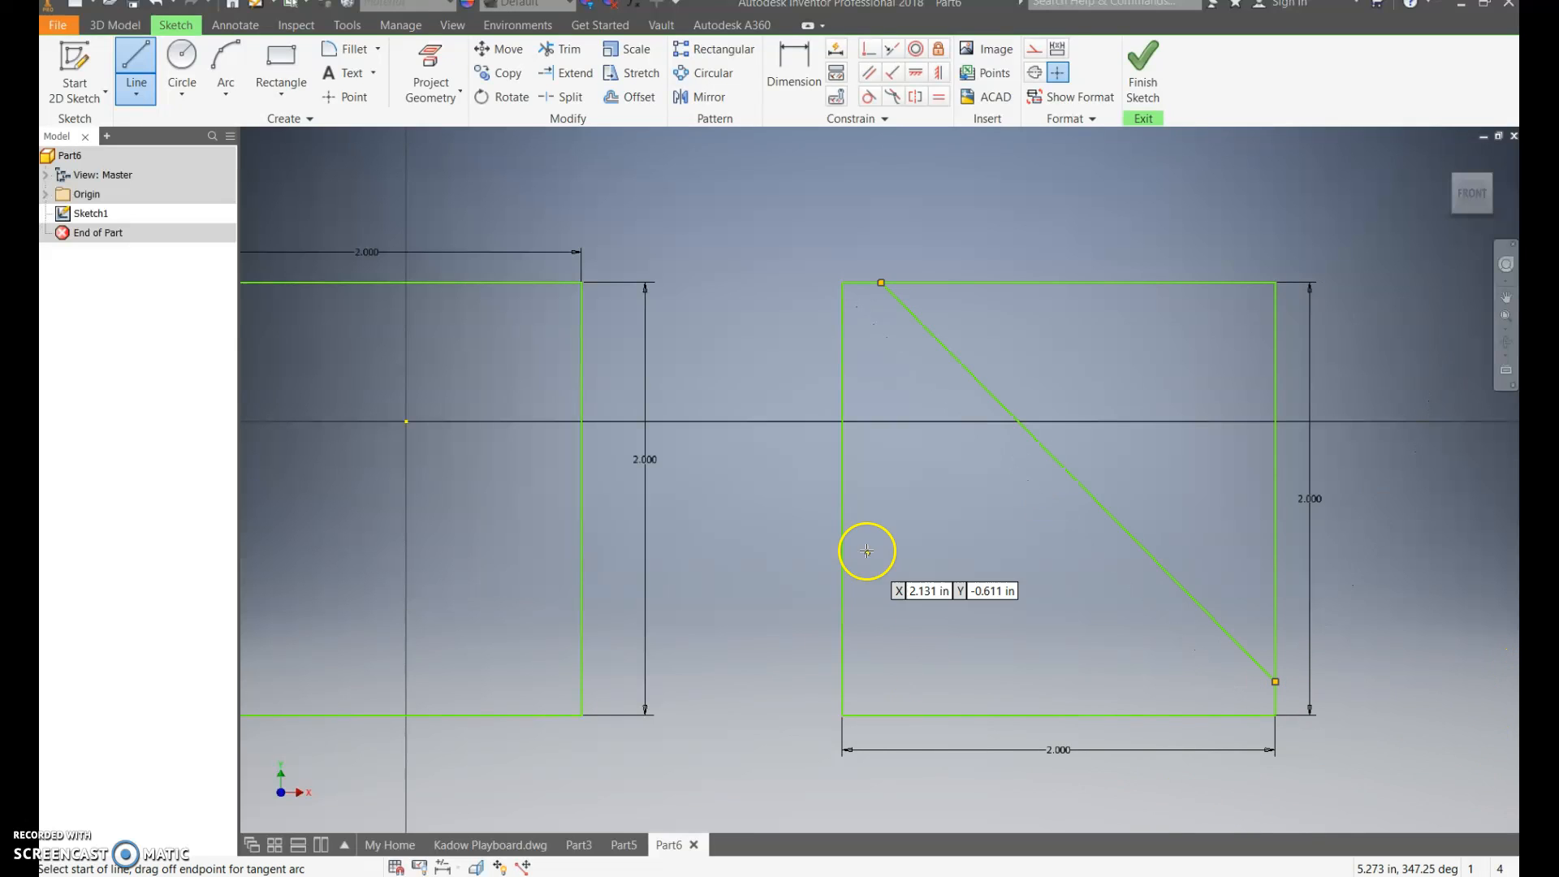
key("Escape")
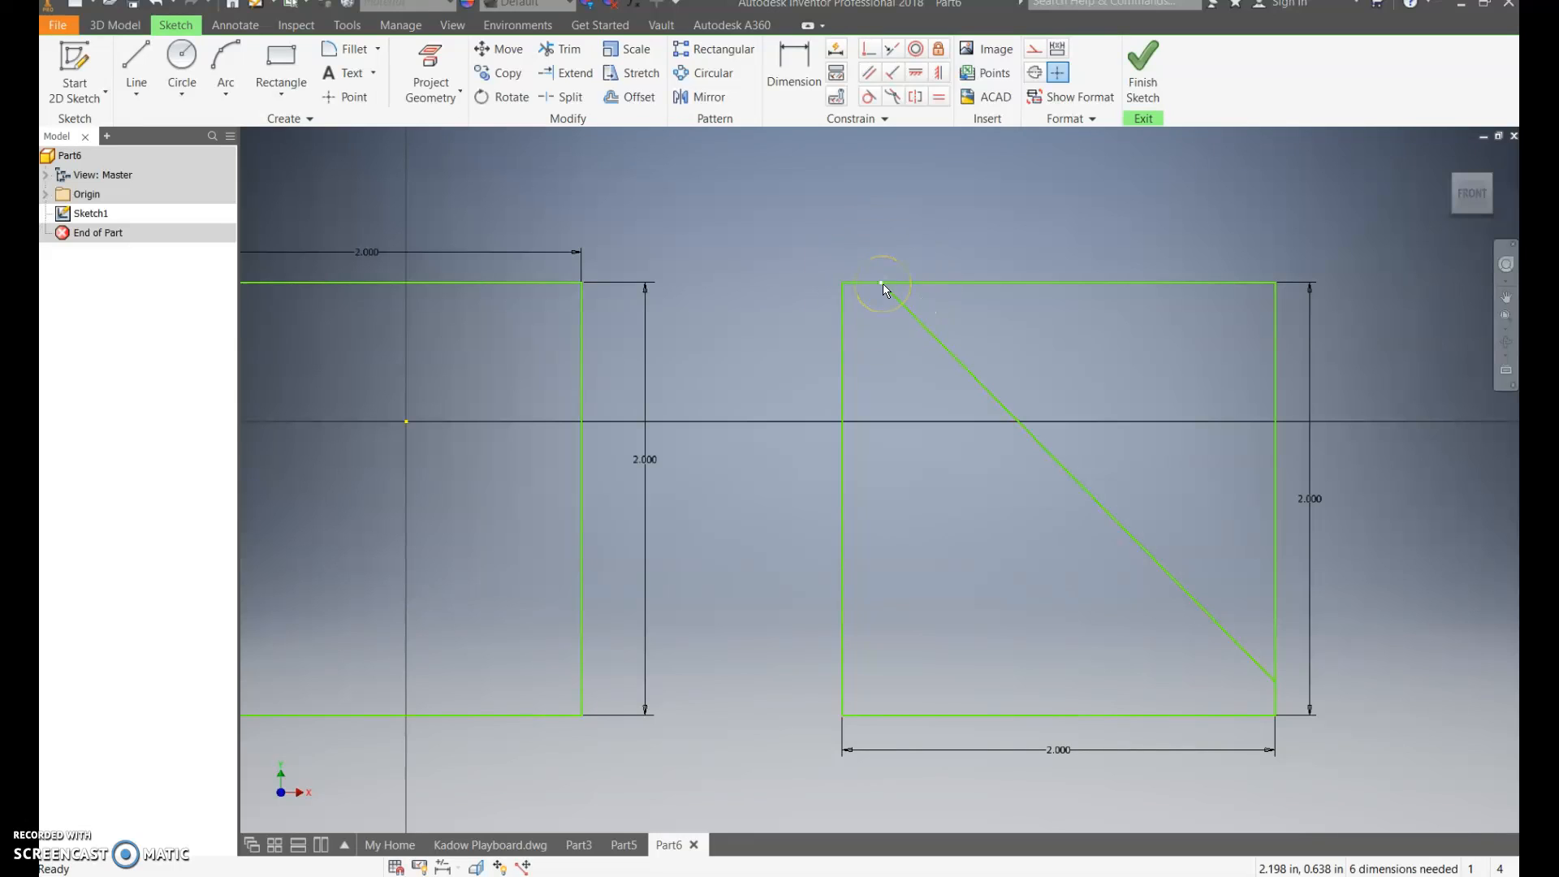
left_click(838, 311)
left_click(837, 311)
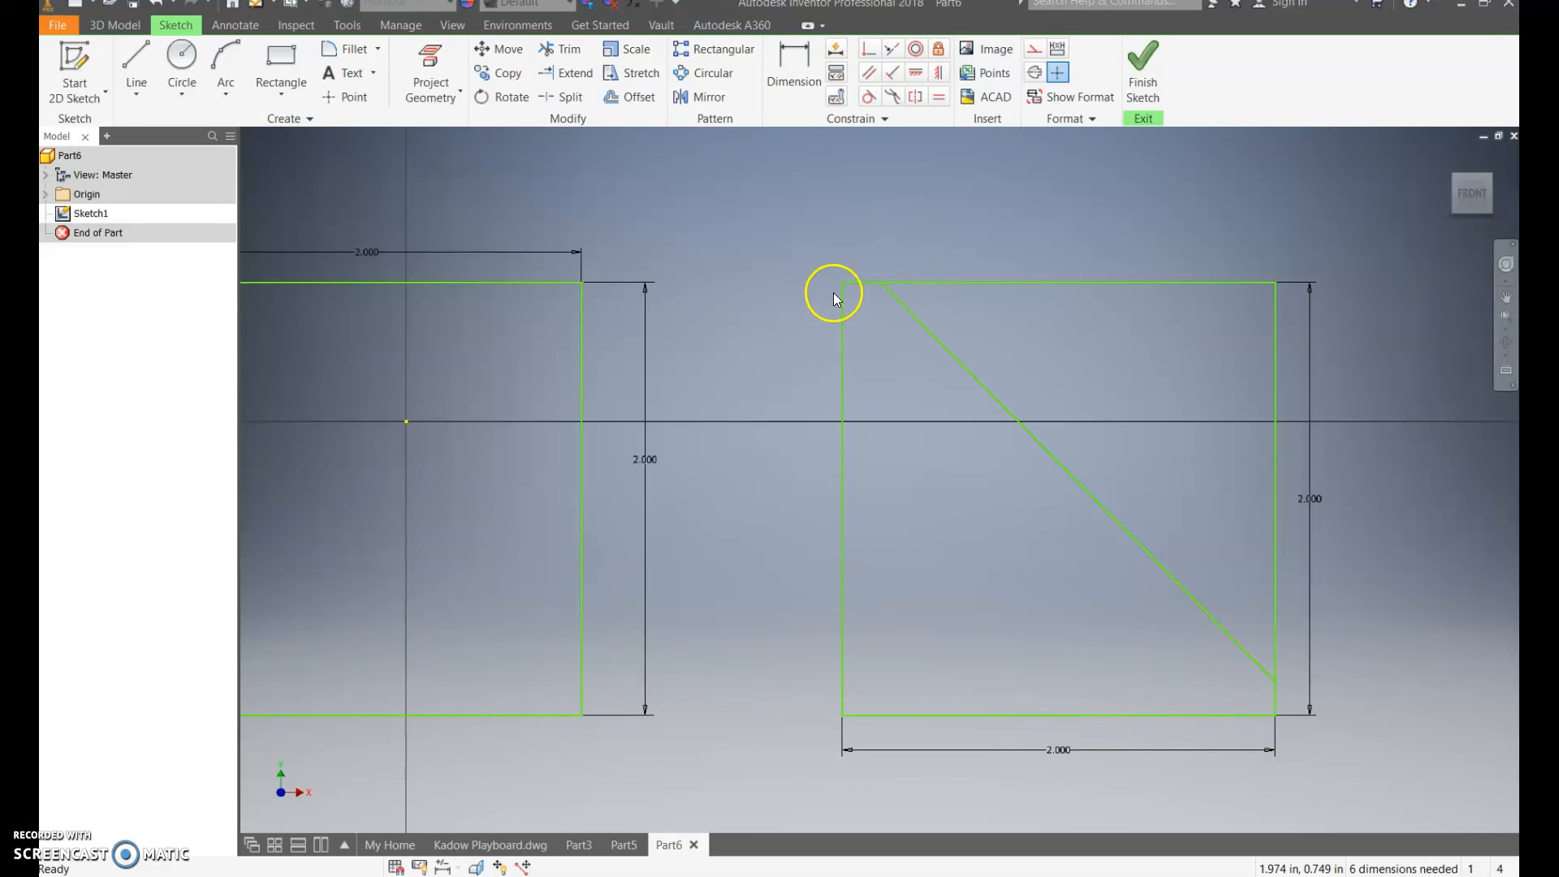
- Dimension the horizontal distance from the second square's left edge to the diagonal line's upper endpoint and set it to 0.5 in
left_click(802, 78)
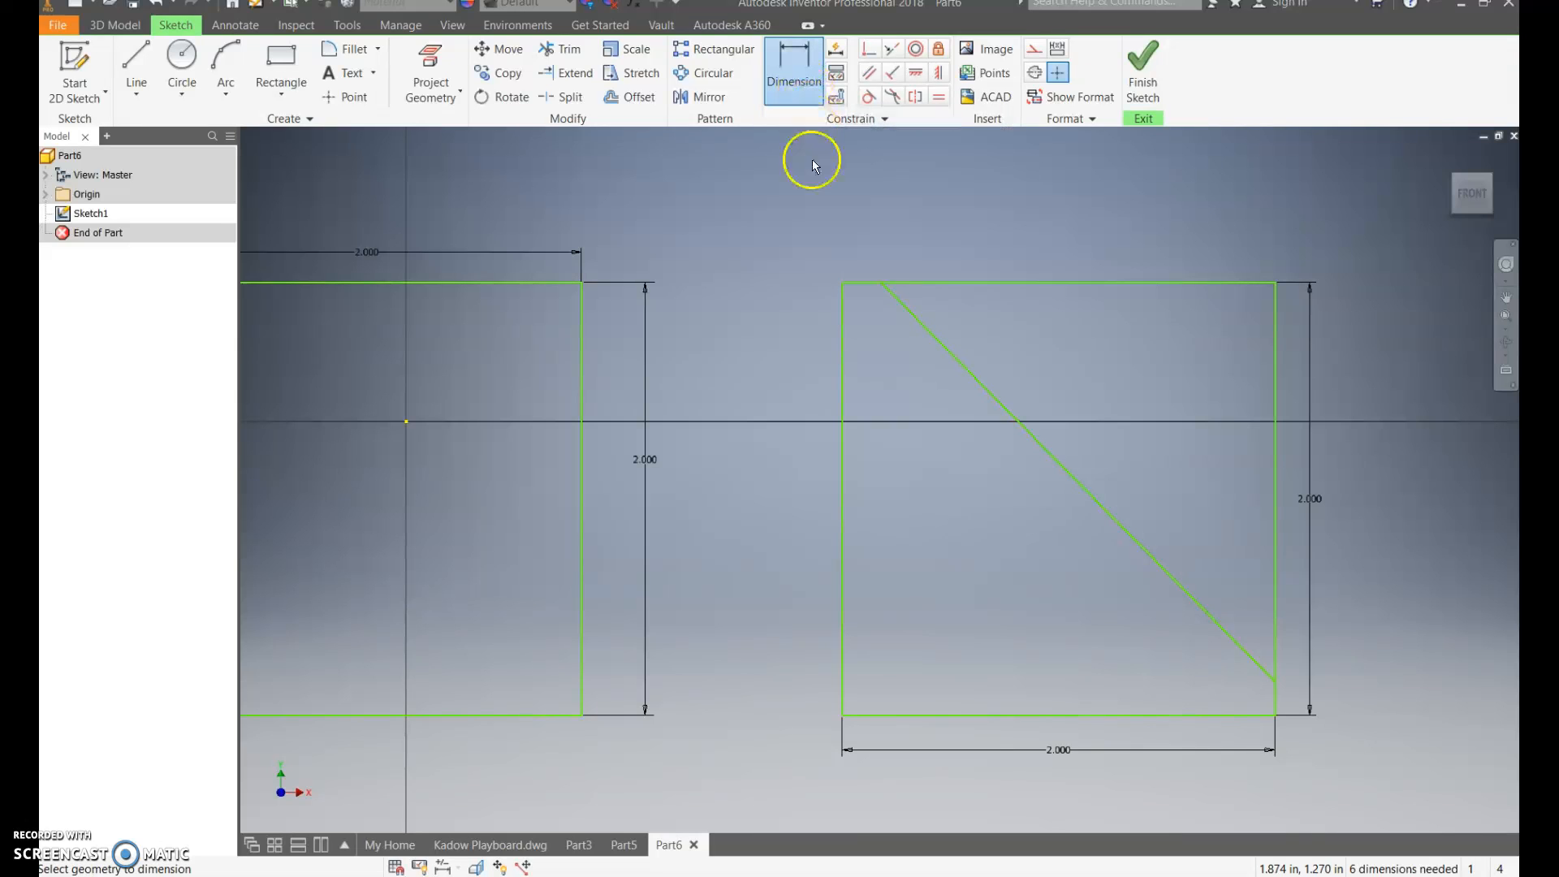
left_click(844, 329)
left_click(880, 285)
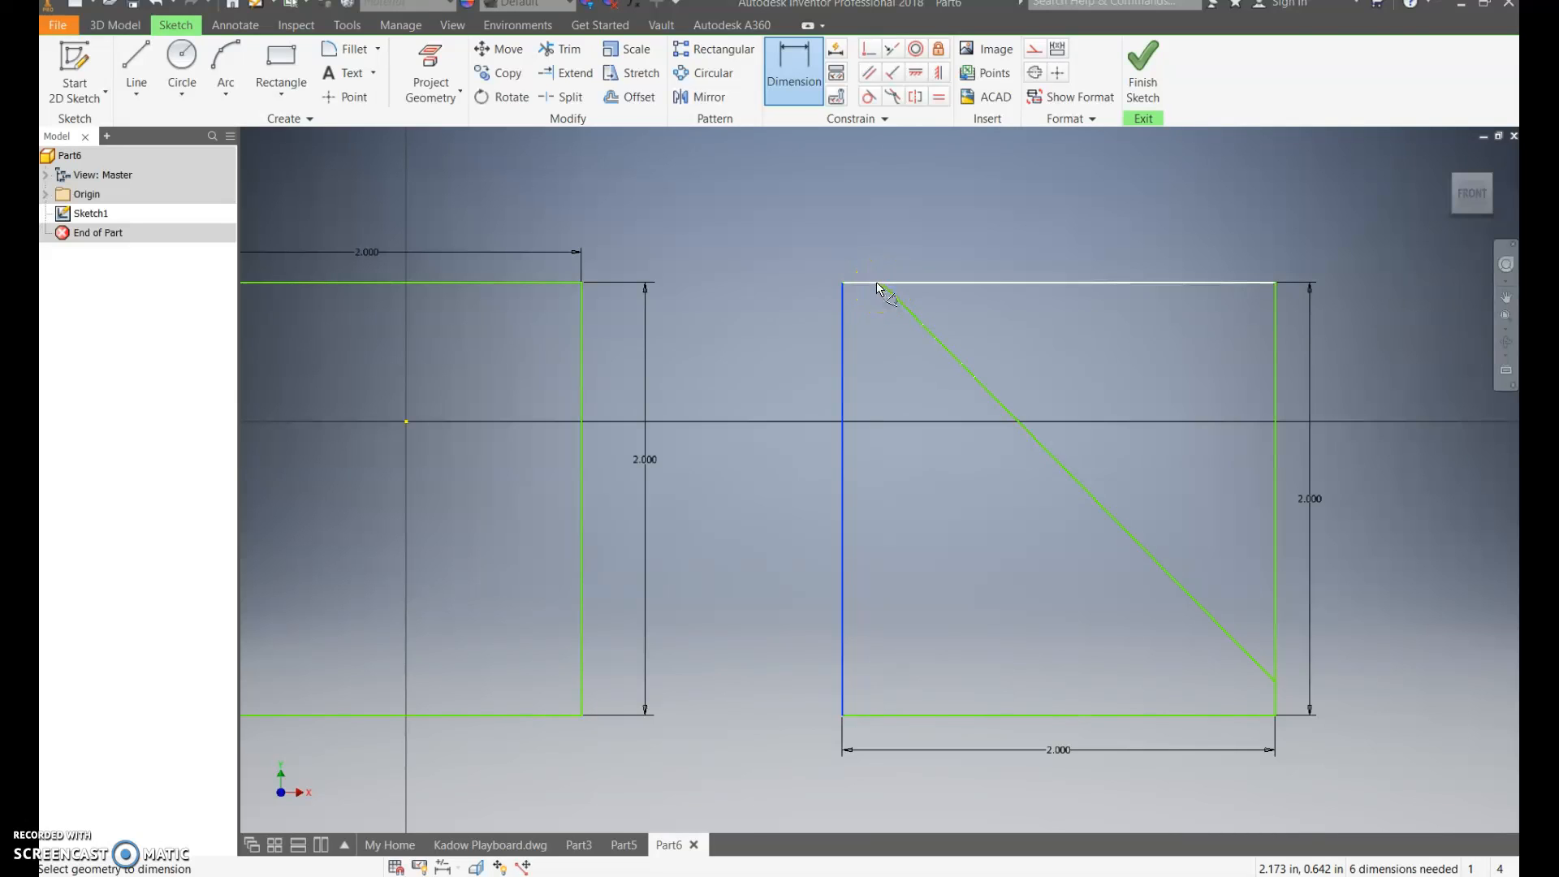
left_click(879, 282)
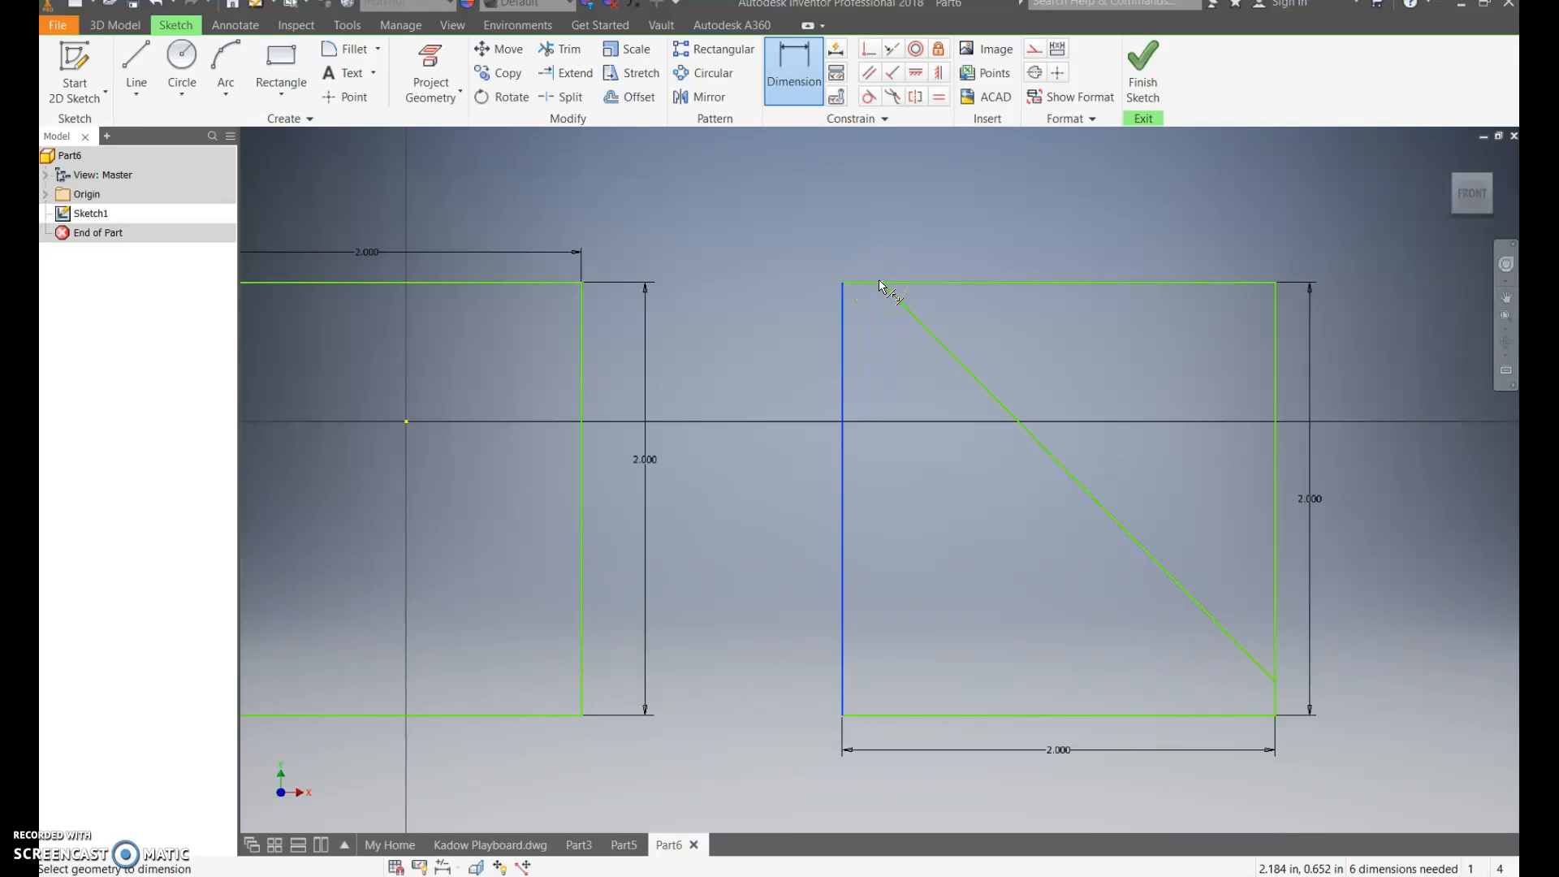
mouse_move(905, 305)
left_click(873, 281)
left_click(861, 235)
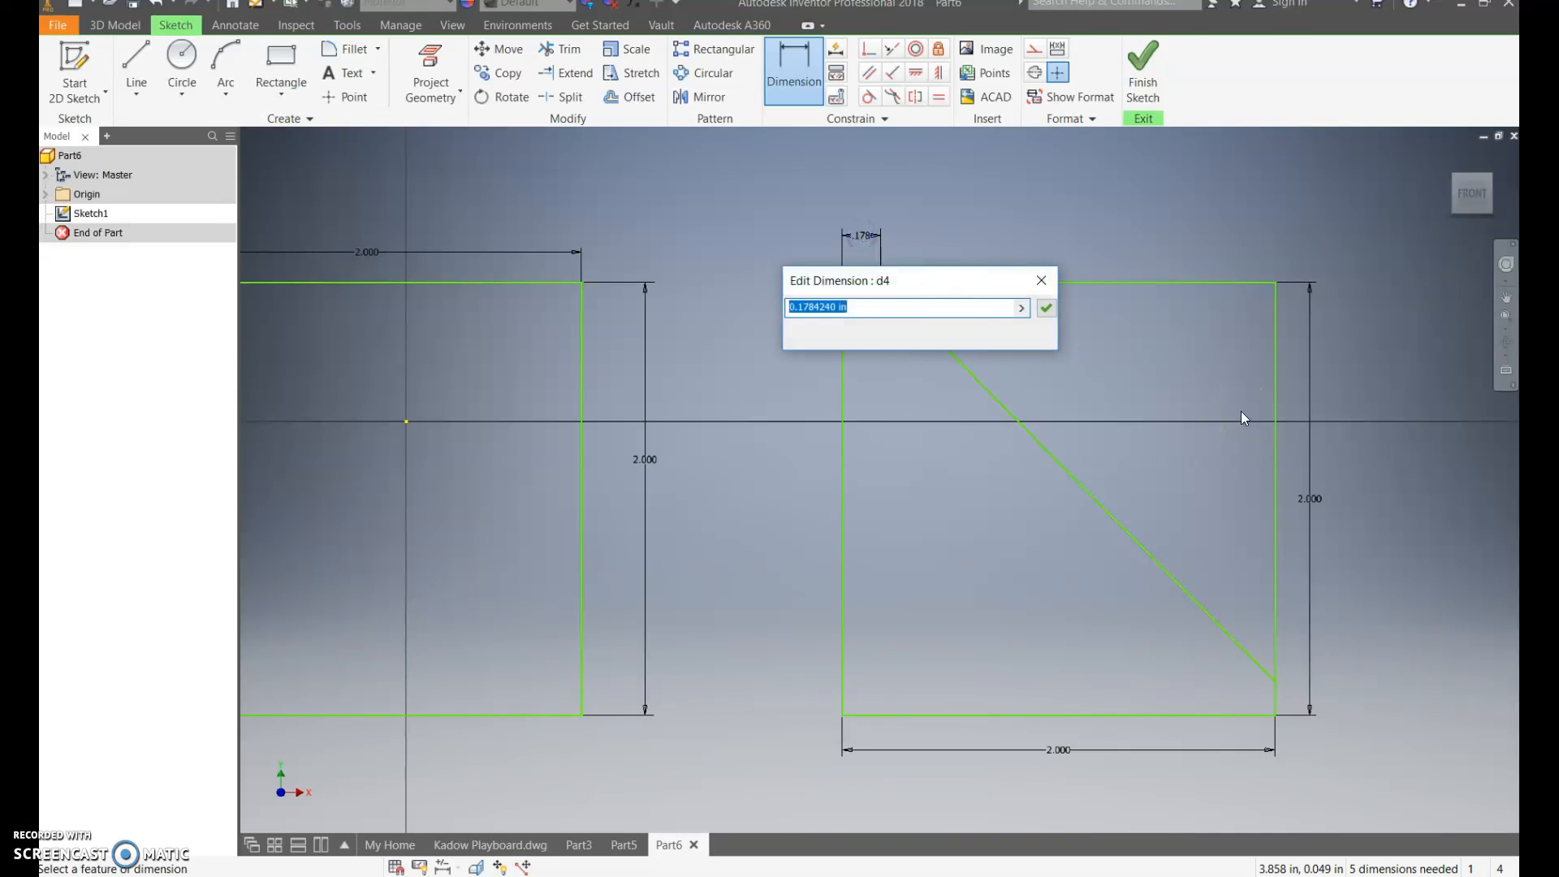
type(".5")
key("Return")
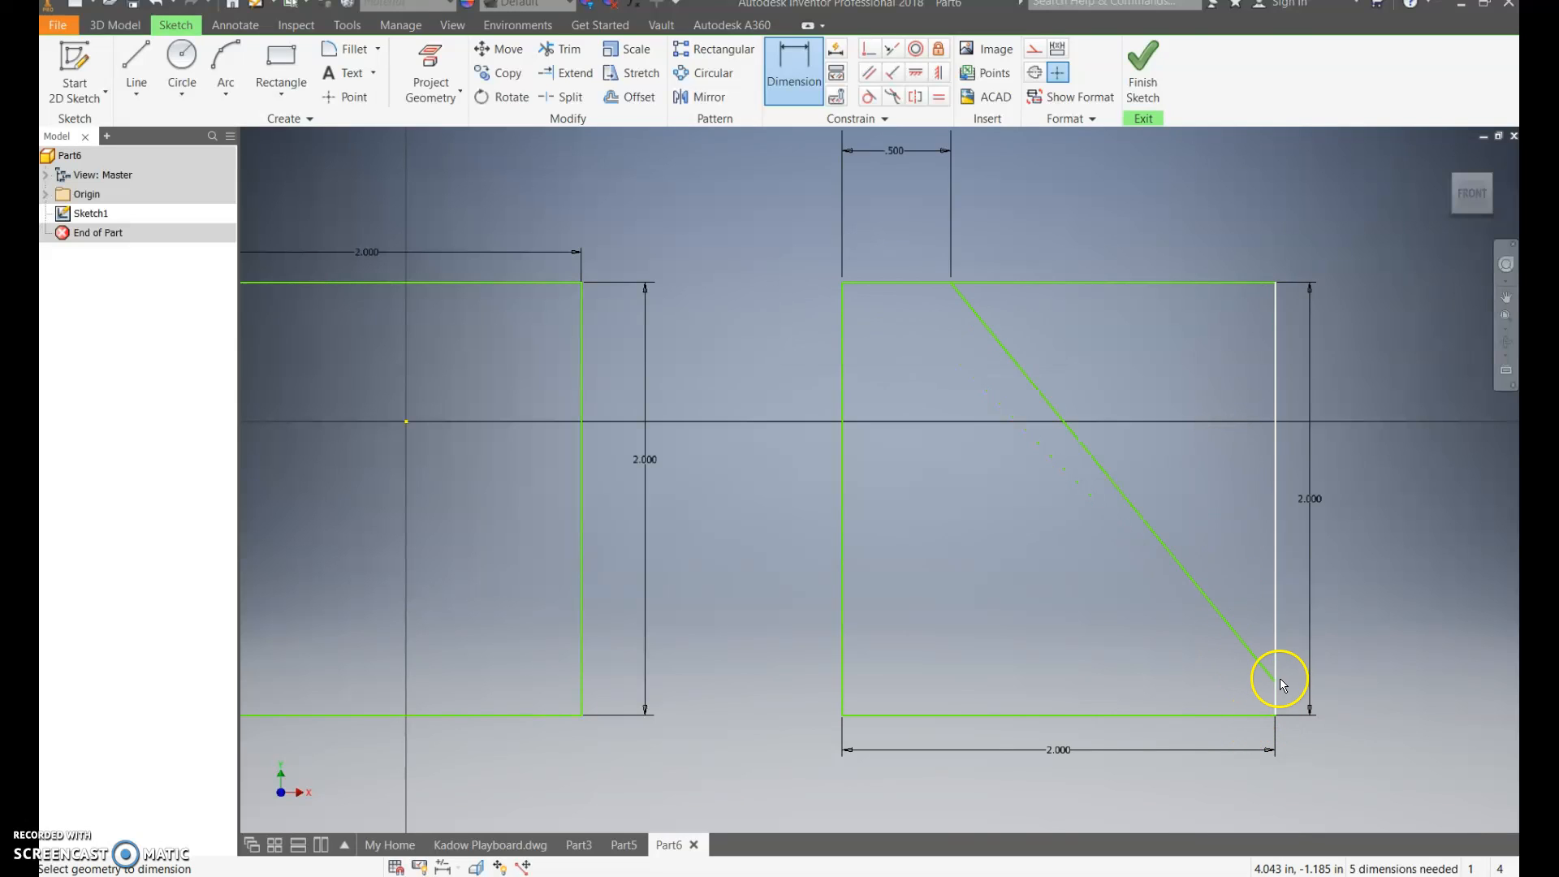
- Dimension the vertical distance from the second square's bottom edge to the diagonal line's lower endpoint and set it to 0.5 in
left_click(1239, 716)
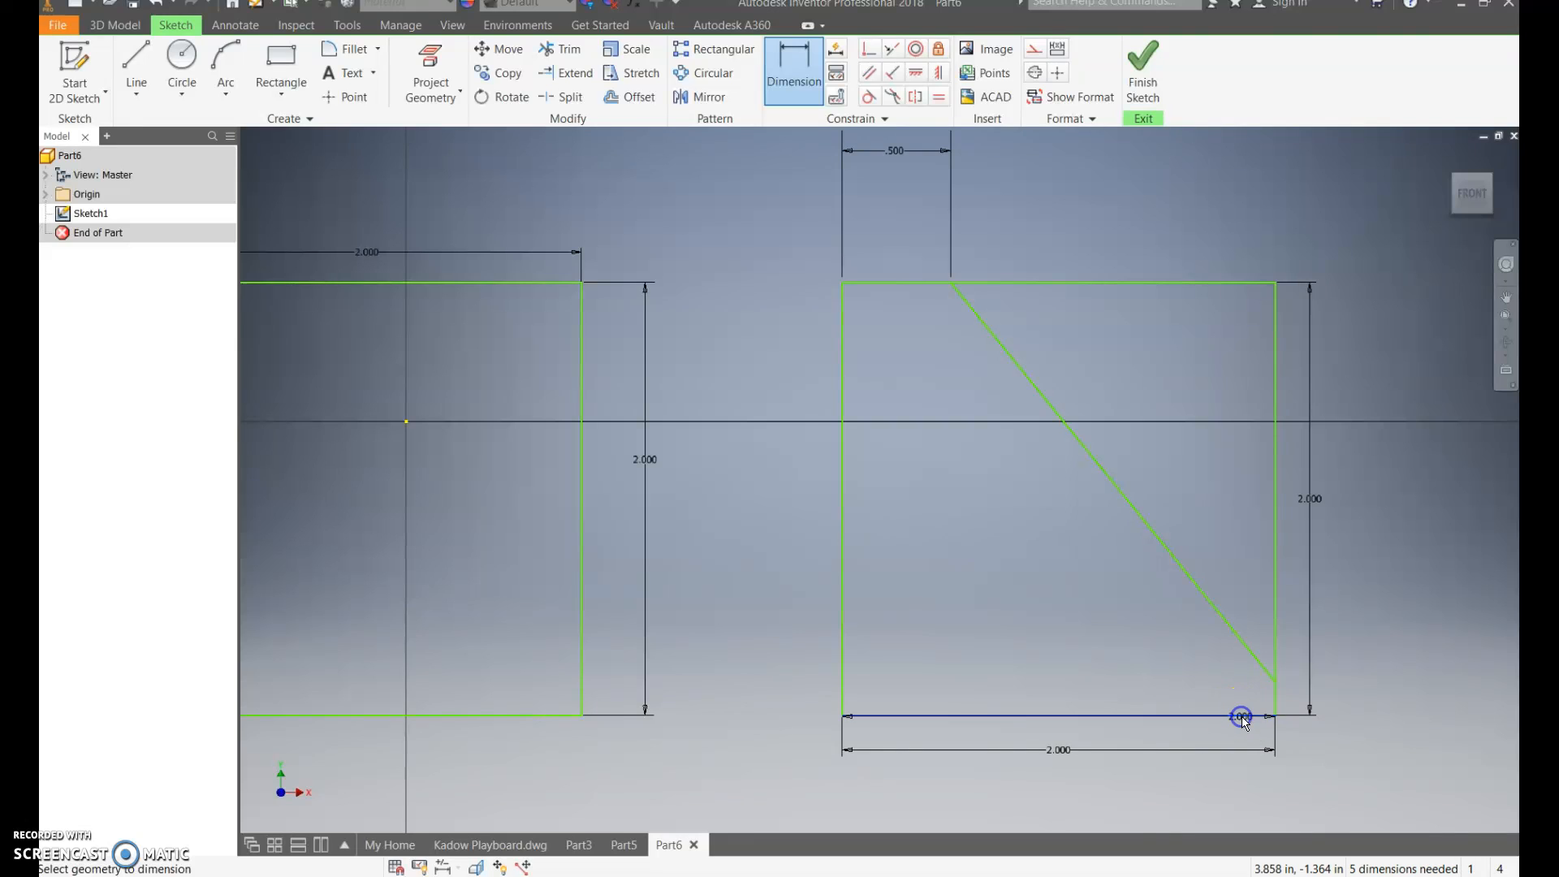
left_click(1275, 682)
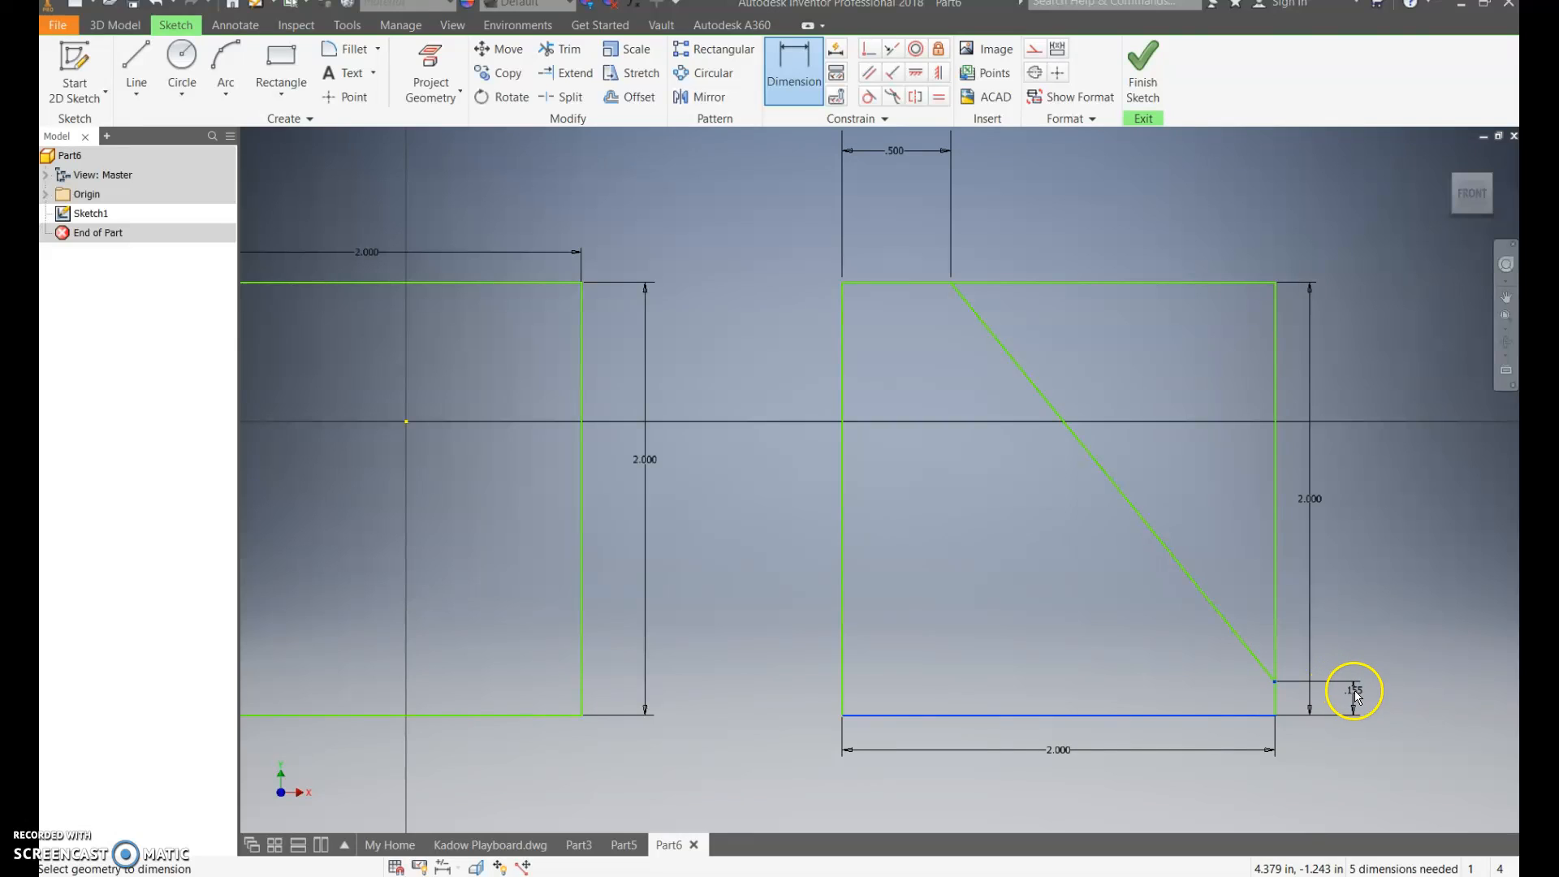
left_click(1353, 691)
type(".5")
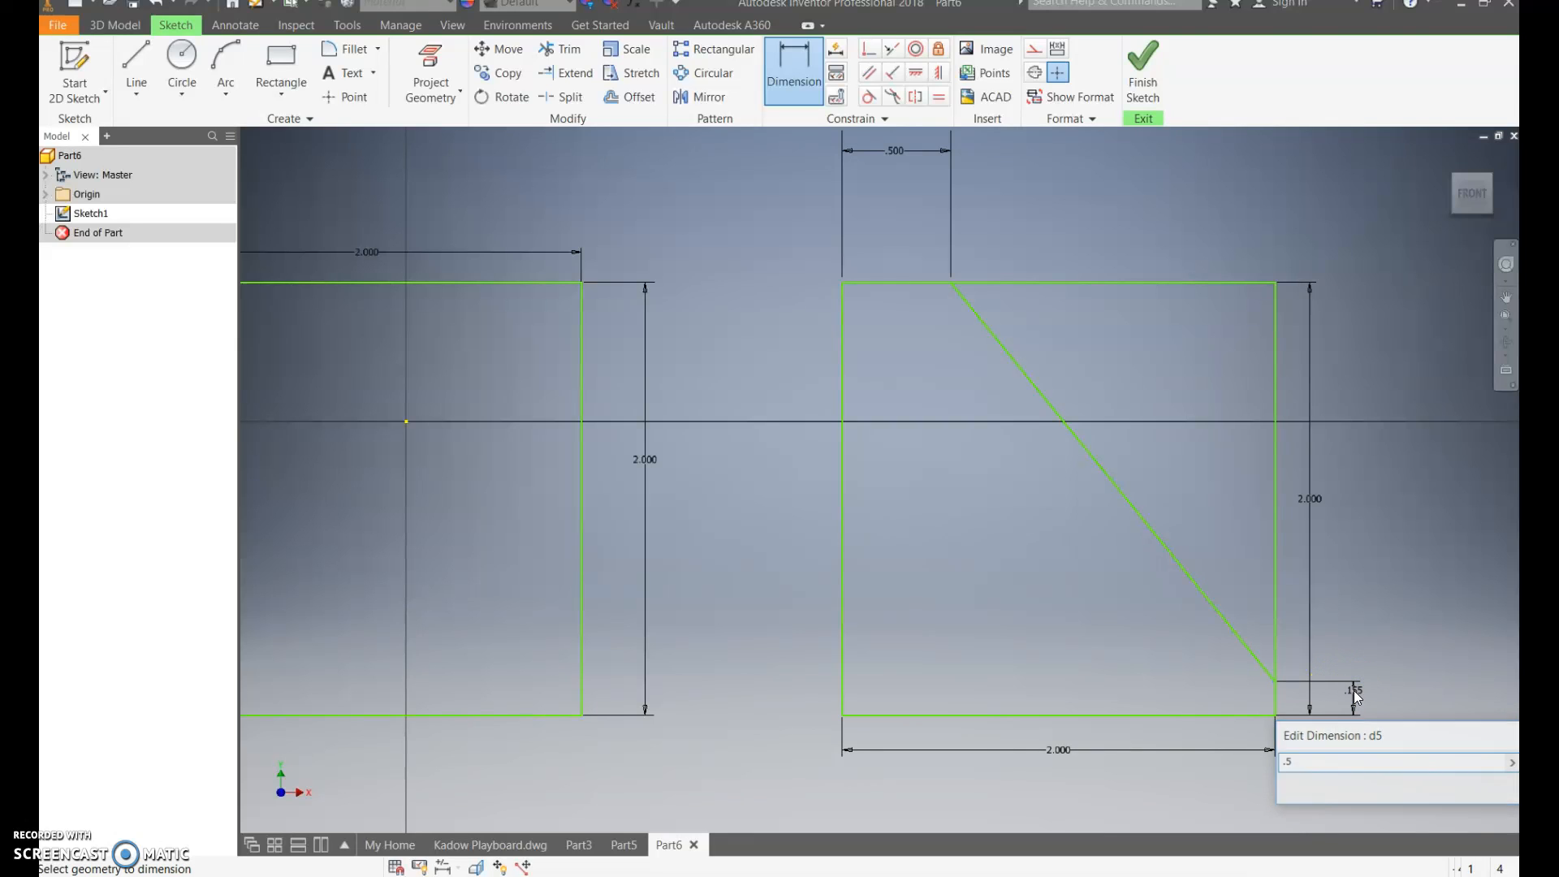
key("Return")
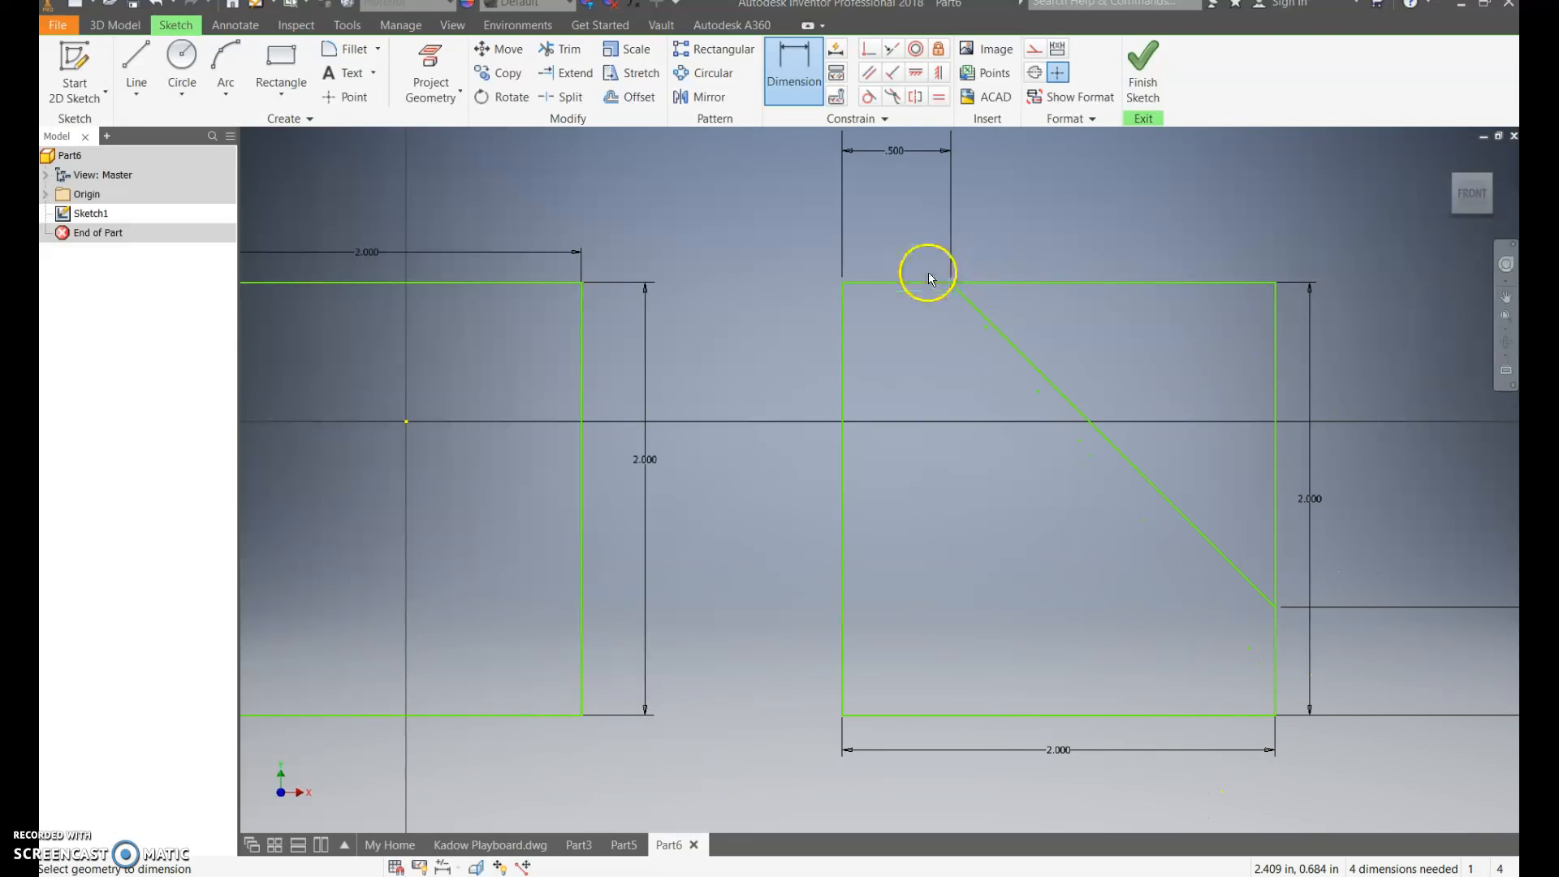